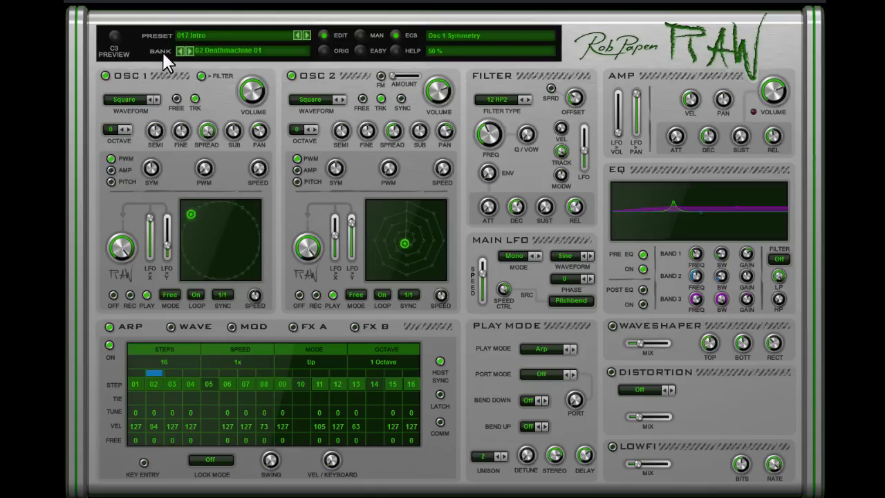
# Open the synth's PDF user guide to look at it, and close it again
pyautogui.click(395, 51)
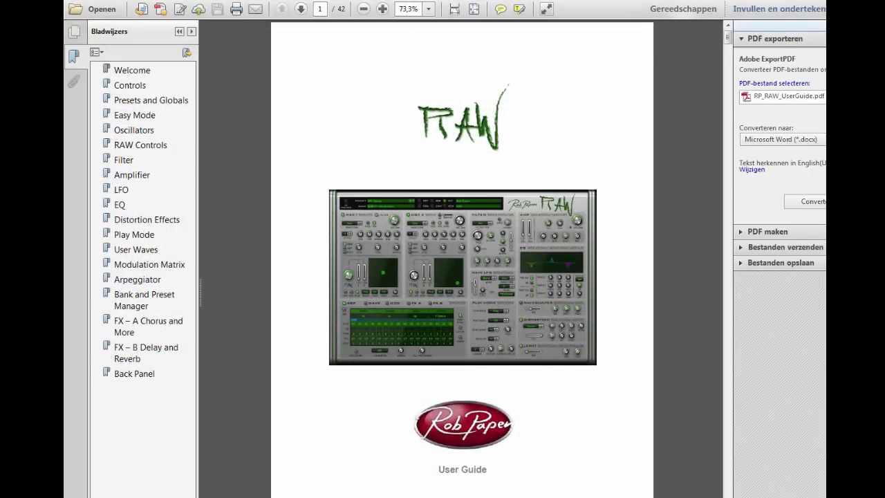
pyautogui.hotkey('alt', 'F4')
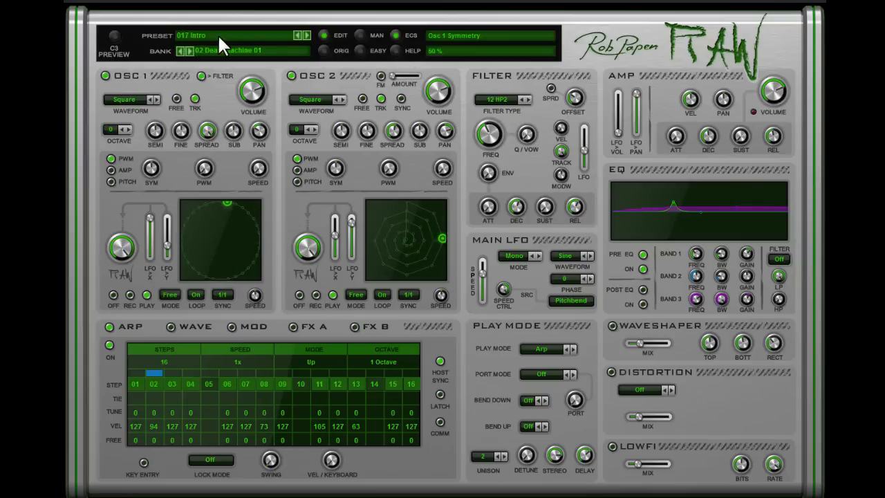
# Advance two presets to 019 Metal Growl, and move two banks ahead to 02 Dj Mad Dog 01
pyautogui.click(305, 34)
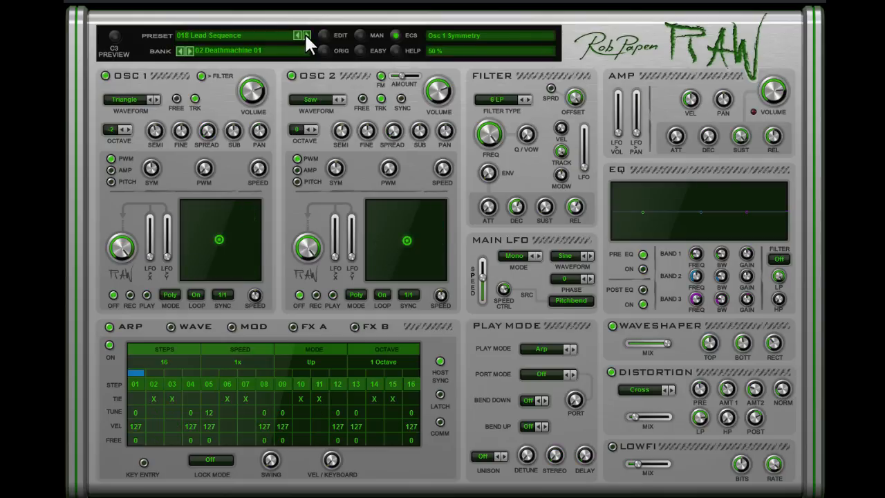
pyautogui.click(305, 35)
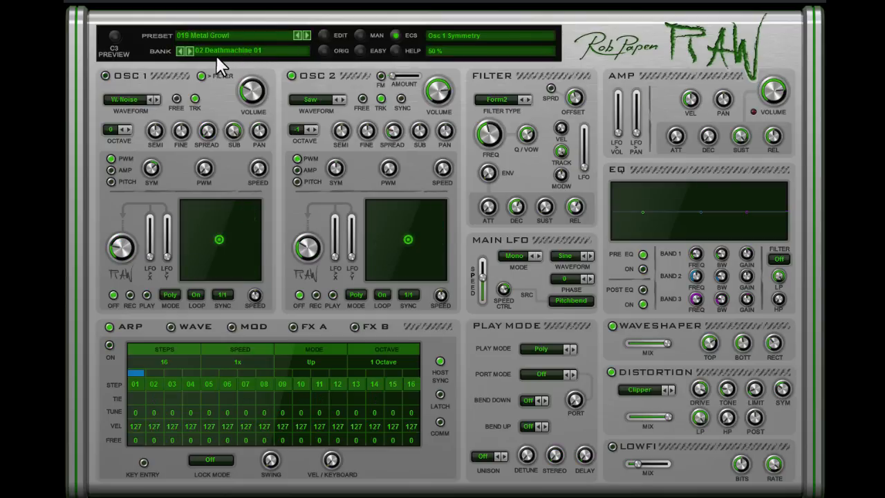
pyautogui.click(191, 51)
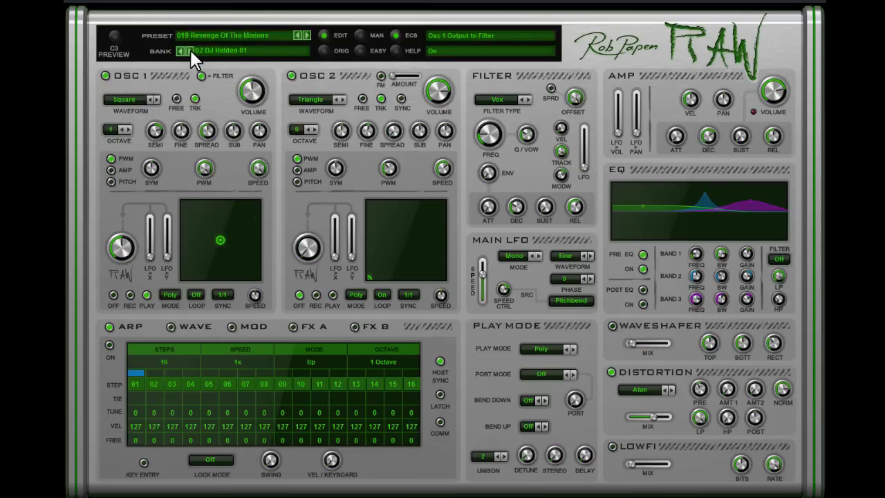
pyautogui.click(190, 51)
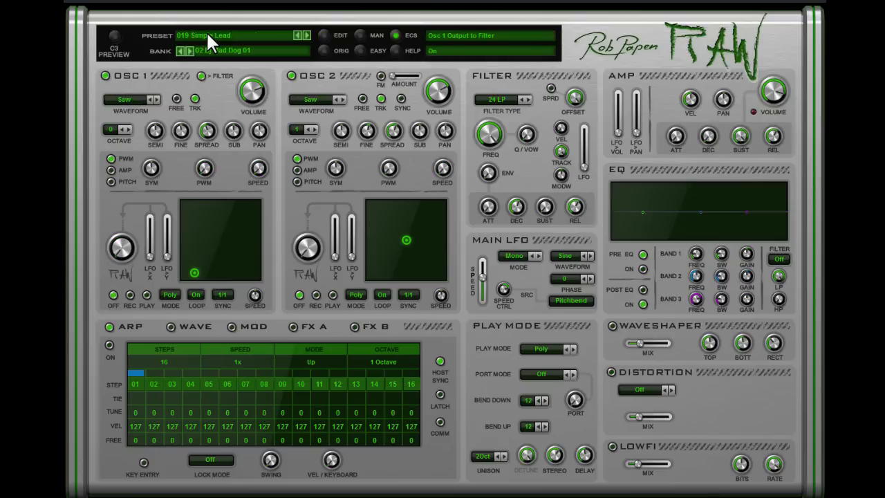
# Look through the preset options, including the Quick Browse bank list and the Favorites list, without choosing anything
pyautogui.click(211, 34)
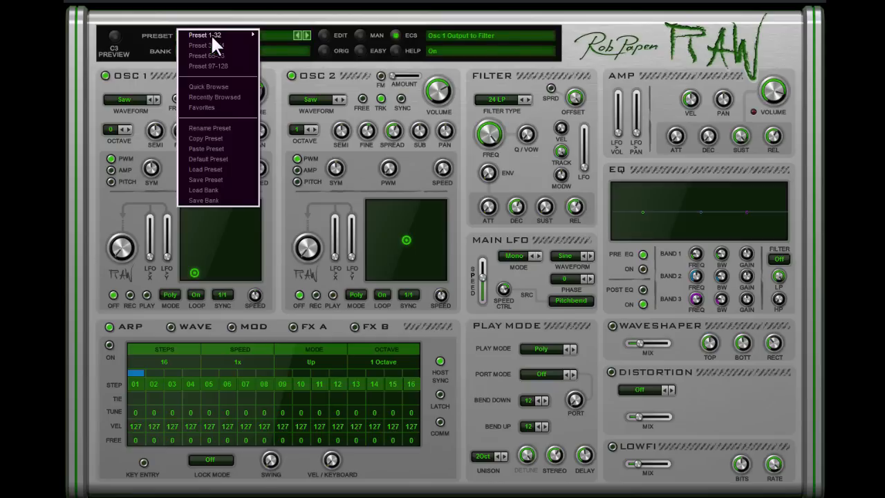
pyautogui.moveTo(223, 87)
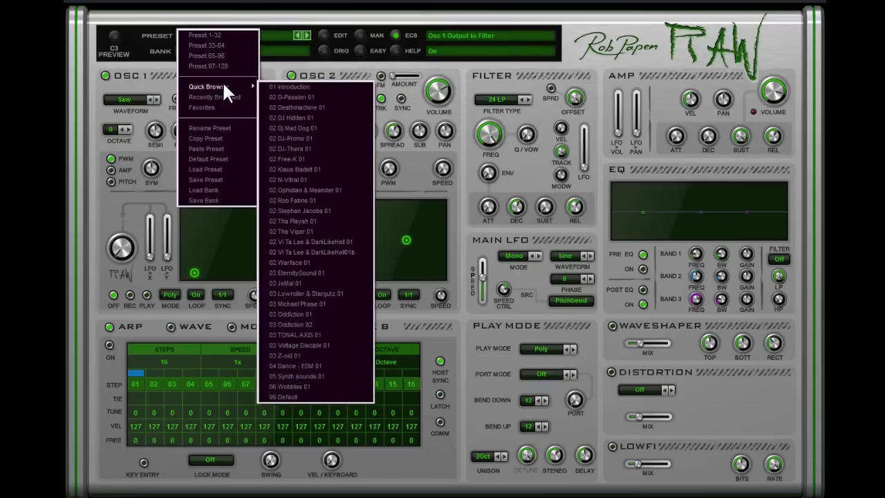
pyautogui.moveTo(269, 88)
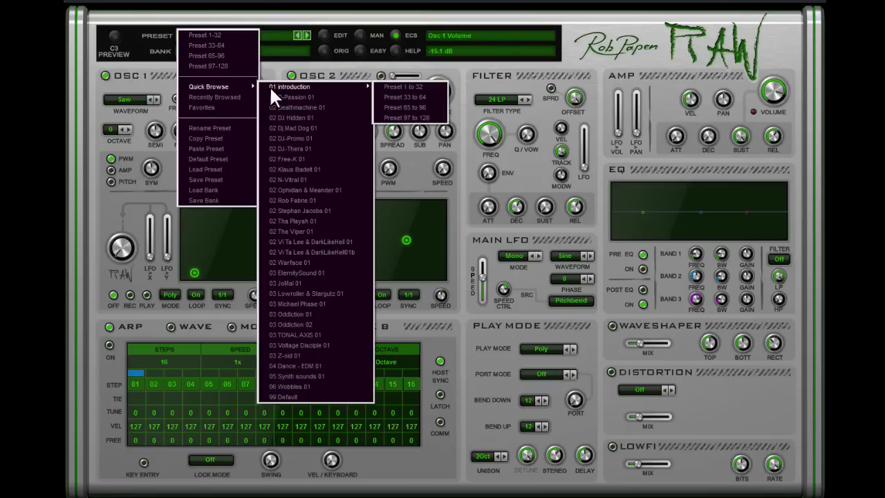
pyautogui.moveTo(396, 108)
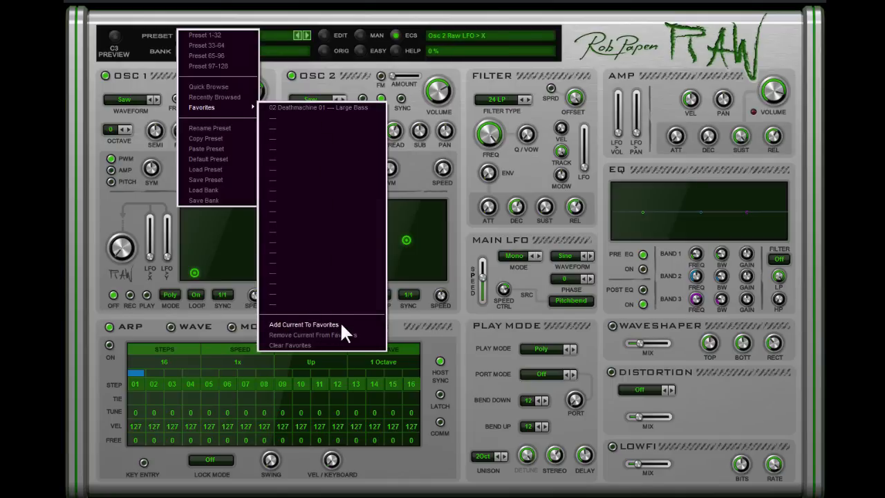
pyautogui.click(363, 2)
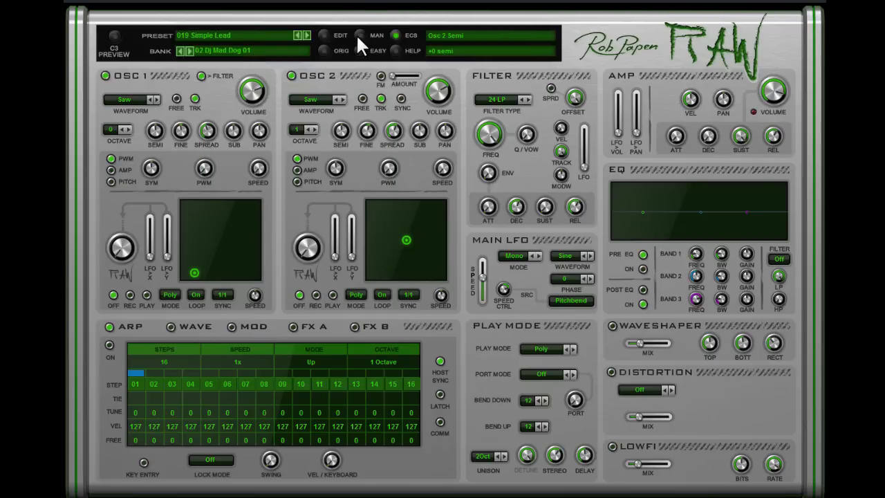
# Open the preset and bank manager and load preset 002 Hardcore Wobble
pyautogui.click(360, 34)
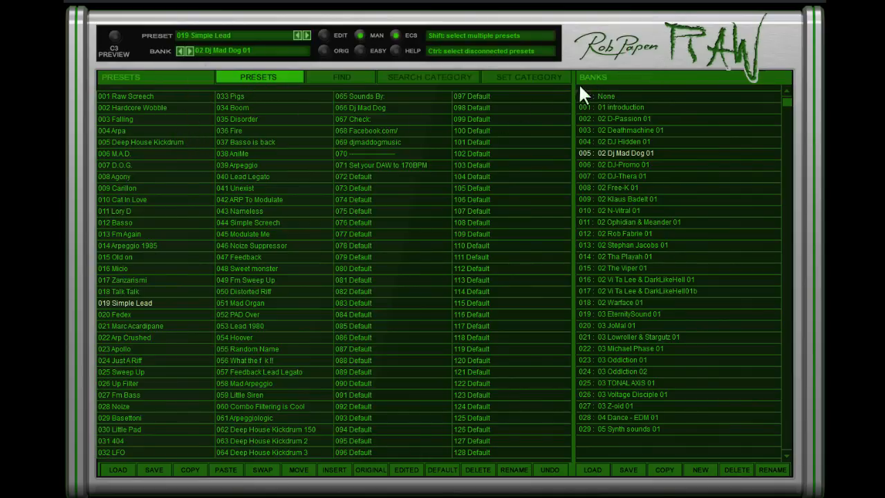
pyautogui.click(126, 108)
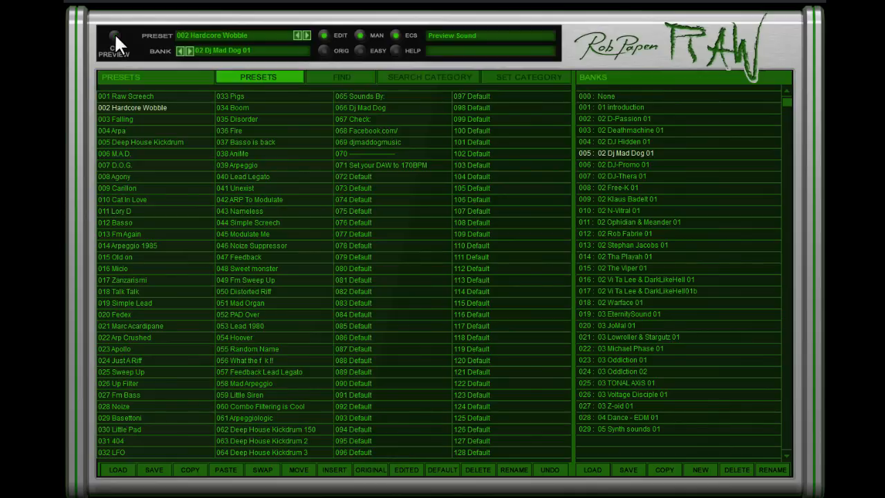
# Search all presets for "crazy" and load Crazy LFO from the 01 introduction bank
pyautogui.click(328, 79)
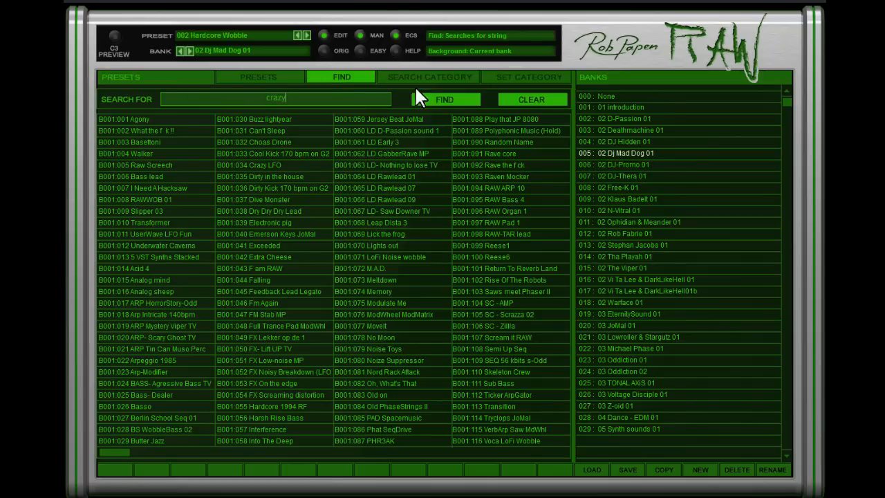
pyautogui.write('crazy')
pyautogui.click(434, 103)
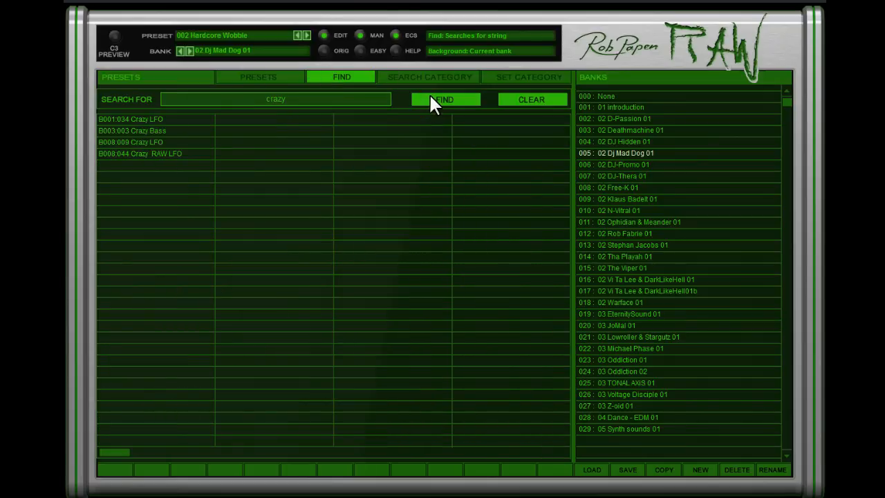
pyautogui.click(150, 121)
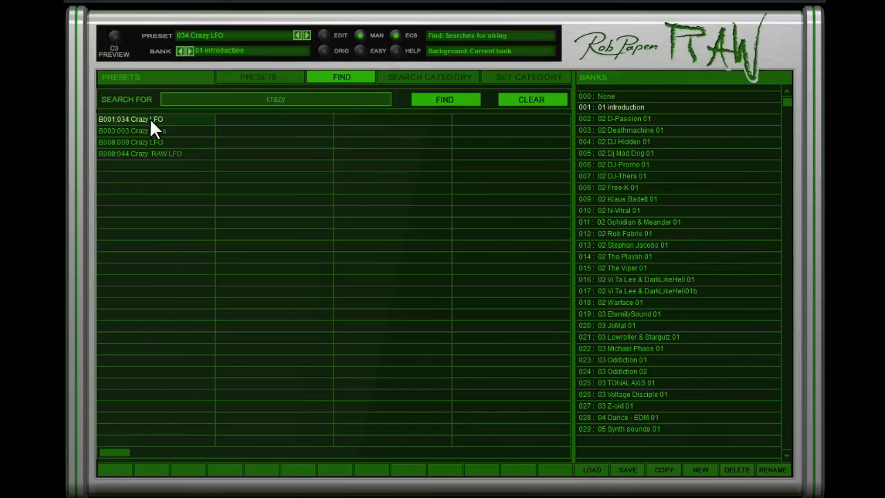
# Filter presets by category Lead with Dark timbre, and load the first four matches one by one, ending on Wide Stabby Synth
pyautogui.click(408, 79)
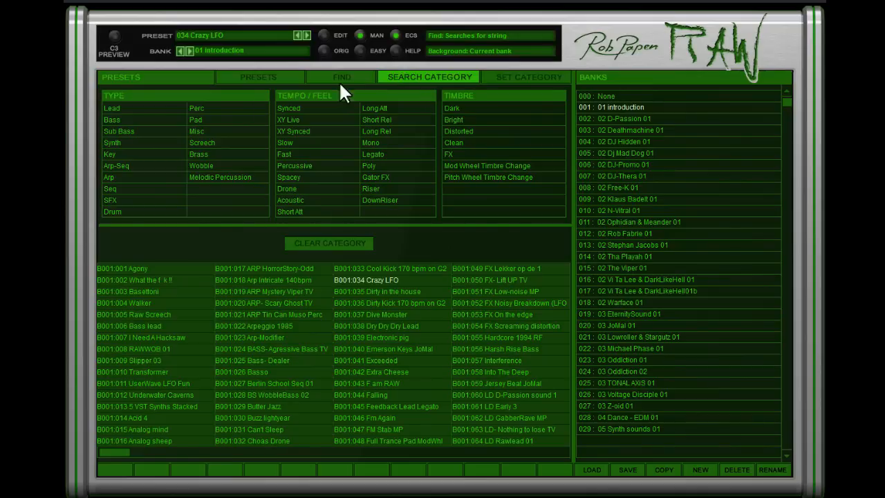
pyautogui.click(112, 109)
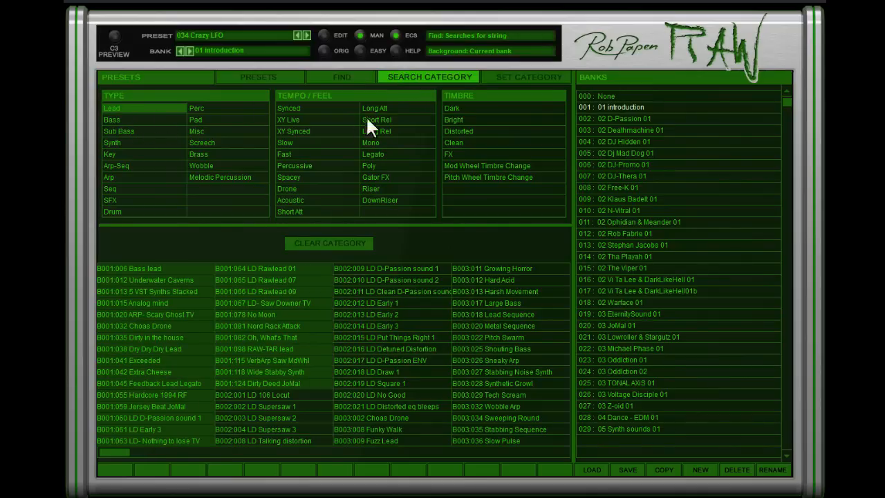
pyautogui.click(460, 112)
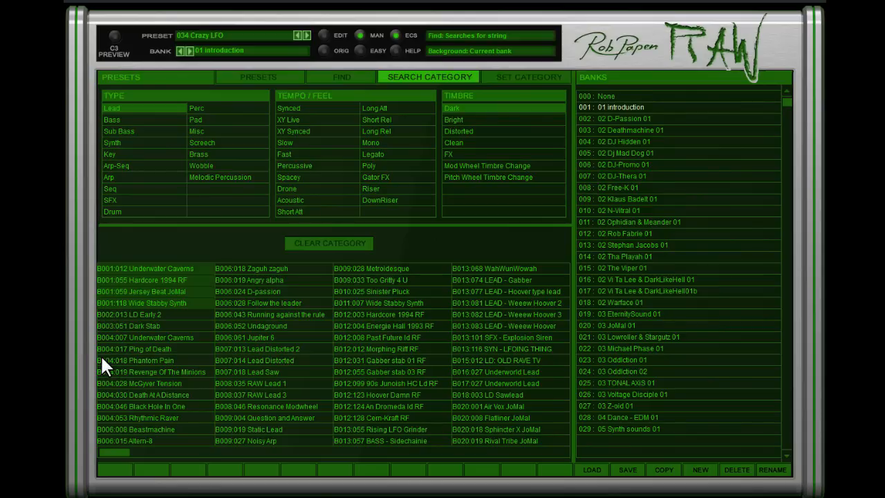
pyautogui.click(161, 266)
pyautogui.click(161, 279)
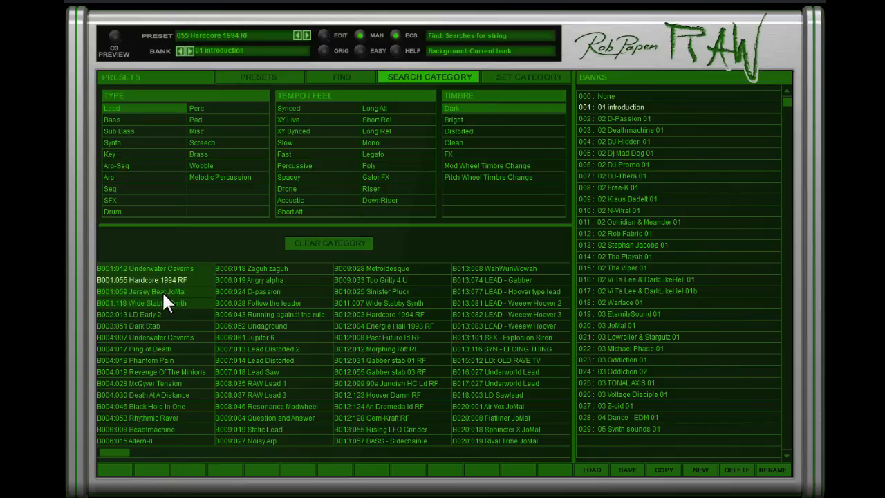
pyautogui.click(161, 290)
pyautogui.click(170, 301)
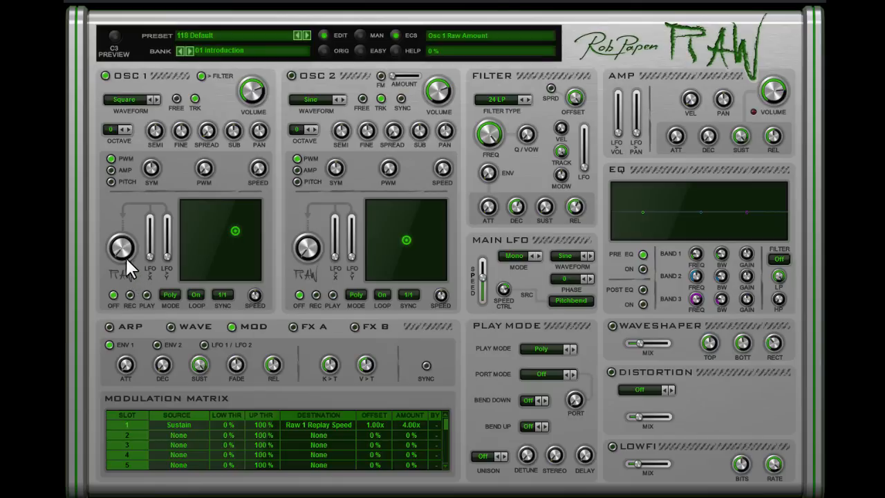
# Raise oscillator 1's RAW amount, move the point in its XY pad, and set the pad to play its movement
pyautogui.moveTo(122, 248); pyautogui.dragTo(150, 165)
pyautogui.moveTo(225, 236); pyautogui.dragTo(235, 244)
pyautogui.click(146, 294)
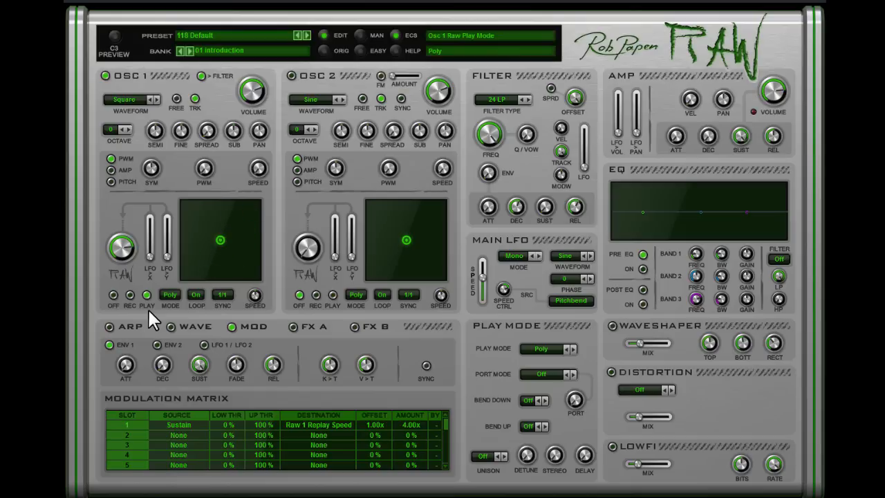
# Try a 1/2 sync for oscillator 1's RAW movement and return it to 1/1
pyautogui.click(227, 293)
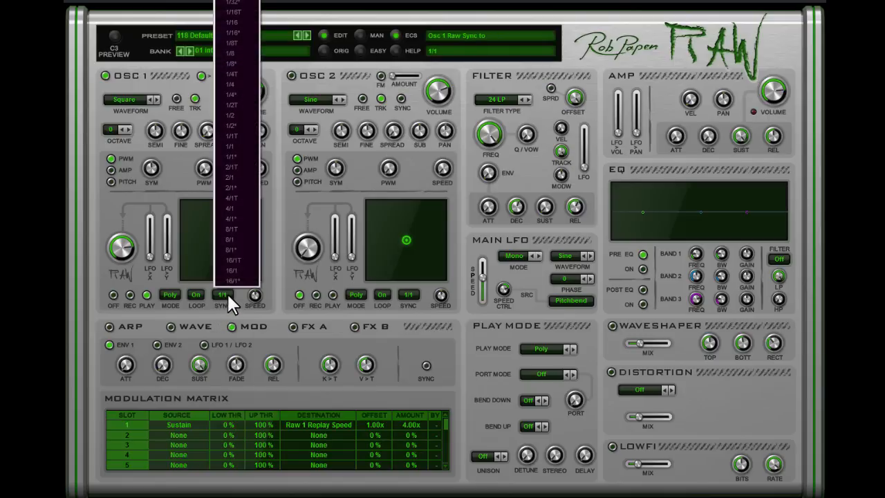
pyautogui.click(234, 117)
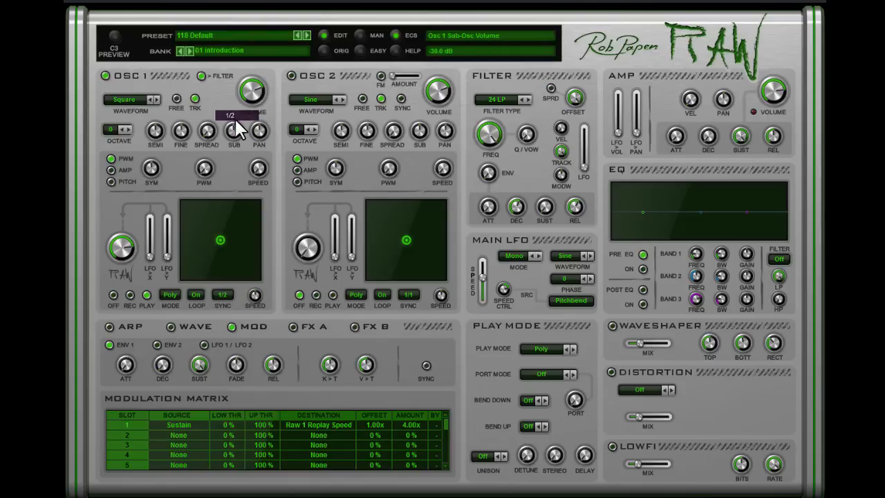
pyautogui.click(220, 293)
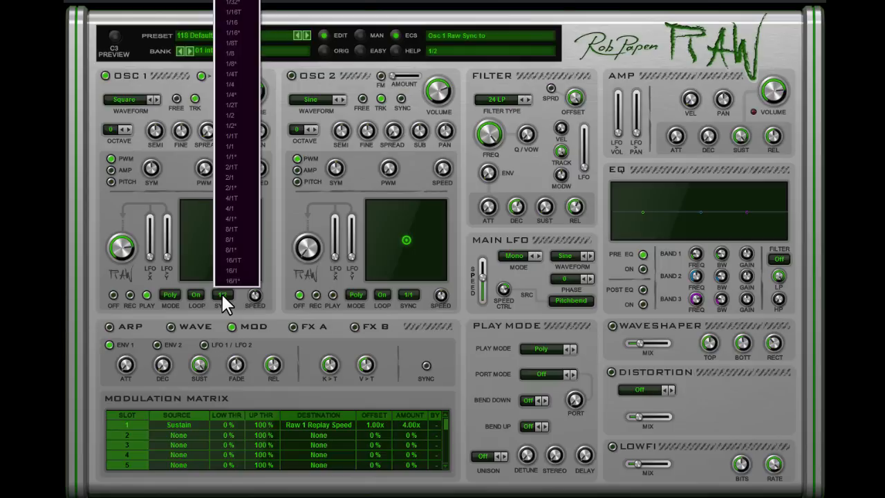
pyautogui.click(238, 145)
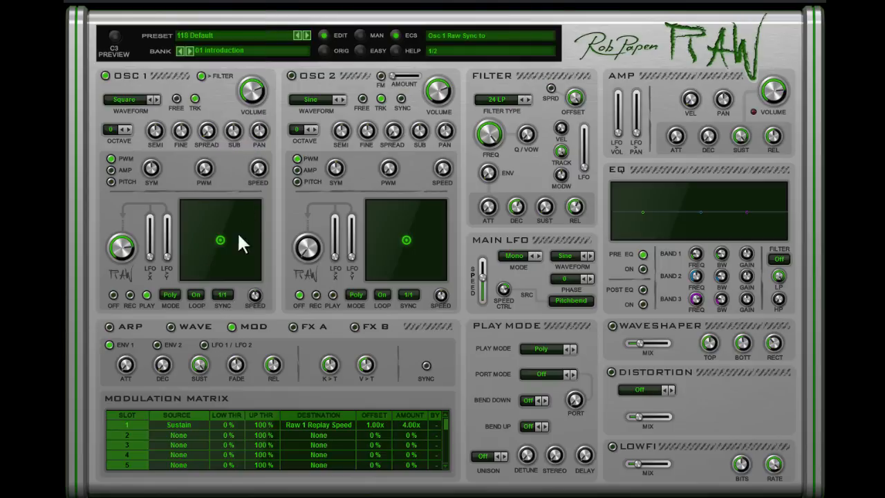
# Compare oscillator 1's RAW loop mode off and on, leaving it on
pyautogui.click(196, 296)
pyautogui.click(214, 294)
pyautogui.click(196, 294)
pyautogui.click(203, 305)
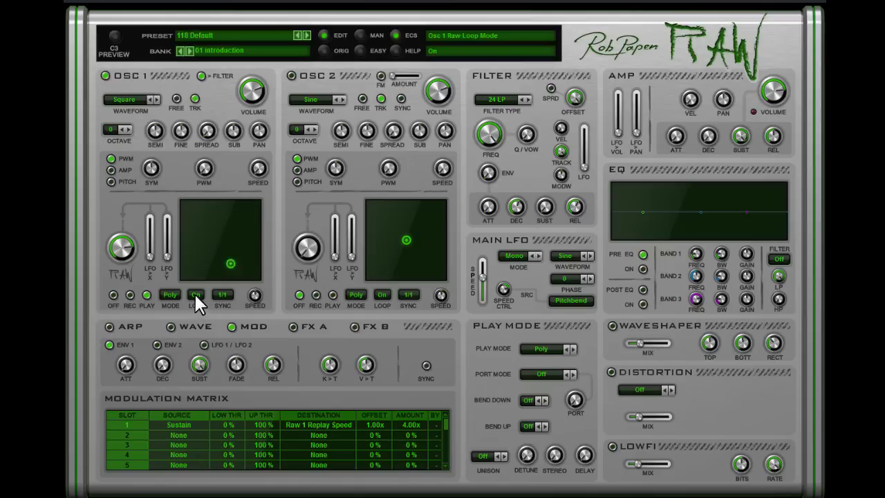
pyautogui.click(195, 294)
pyautogui.click(195, 301)
pyautogui.click(195, 301)
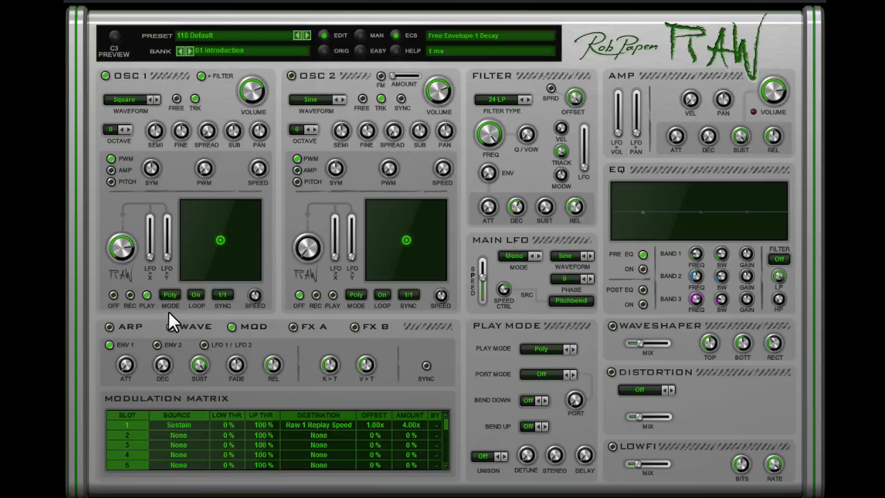
# Try the Free and Mono play modes for oscillator 1's RAW movement, and restore Poly
pyautogui.click(175, 290)
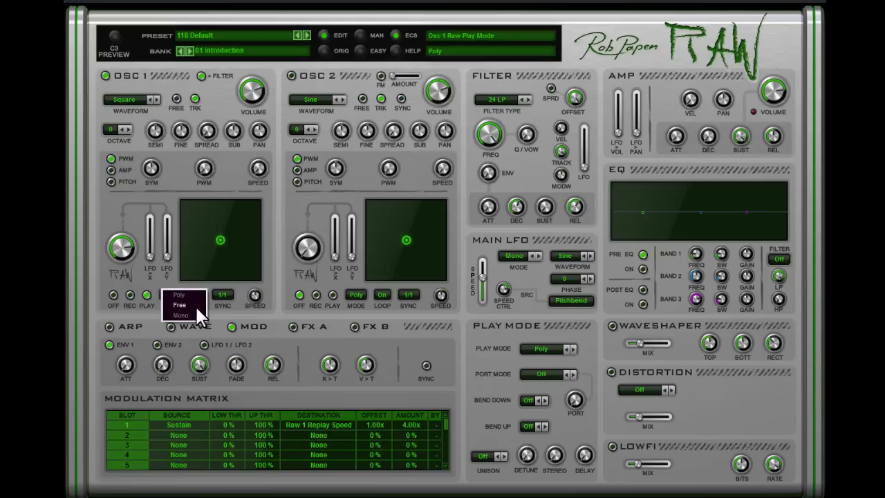
pyautogui.click(188, 304)
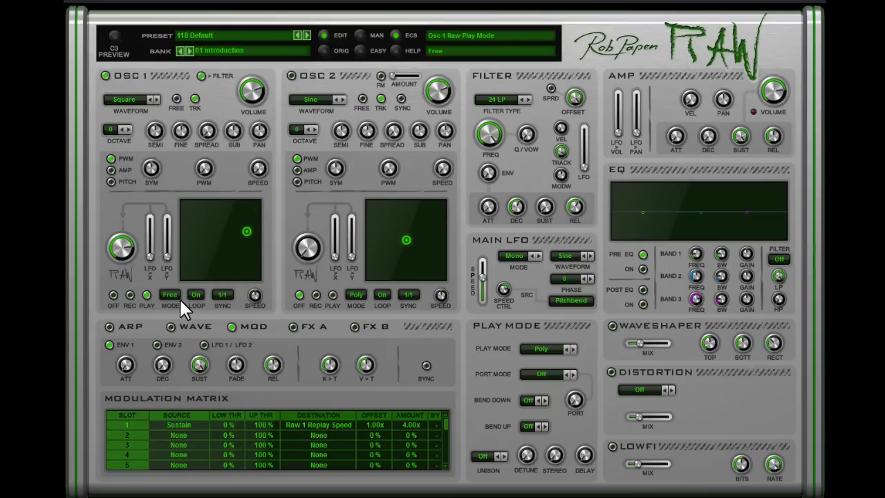
pyautogui.click(172, 294)
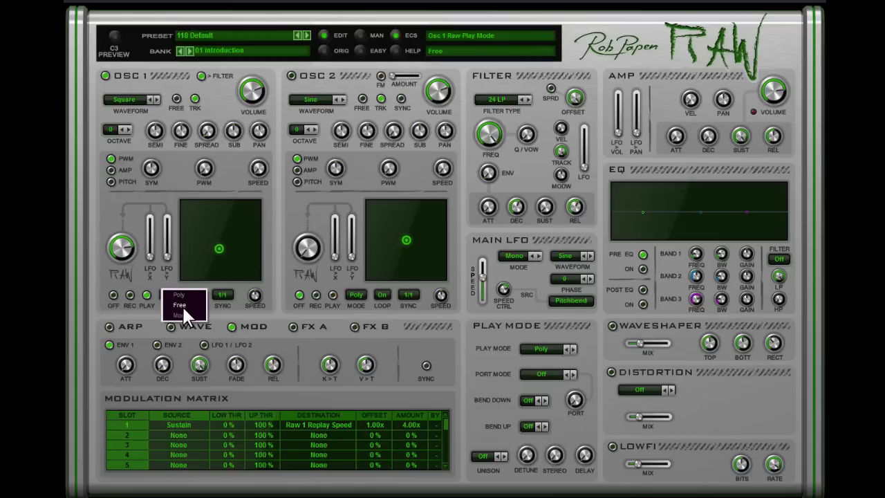
pyautogui.click(192, 313)
pyautogui.click(169, 297)
pyautogui.click(188, 294)
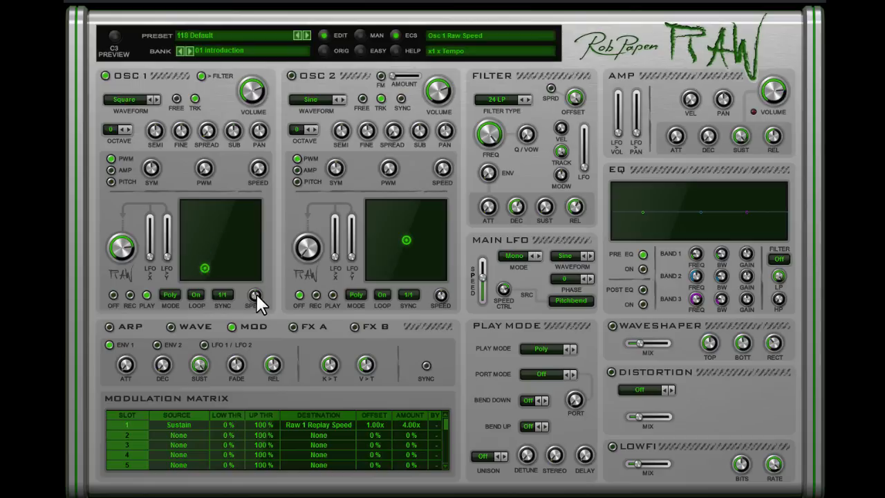
# Try oscillator 1's RAW speed control, and set the source of modulation matrix slot 1 to Pitchbend
pyautogui.moveTo(256, 294)
pyautogui.mouseDown()
pyautogui.moveTo(259, 257)
pyautogui.moveTo(264, 321)
pyautogui.moveTo(265, 282)
pyautogui.moveTo(256, 296)
pyautogui.moveTo(267, 295)
pyautogui.mouseUp()
pyautogui.click(178, 423)
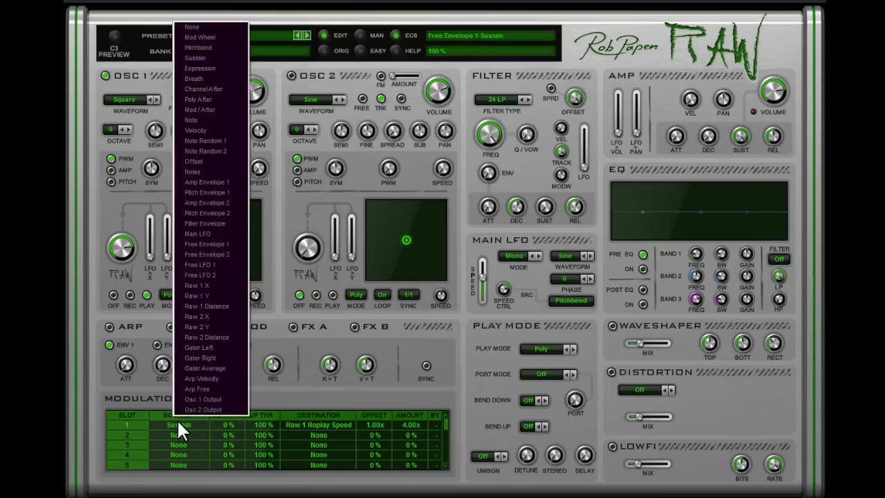
pyautogui.click(203, 46)
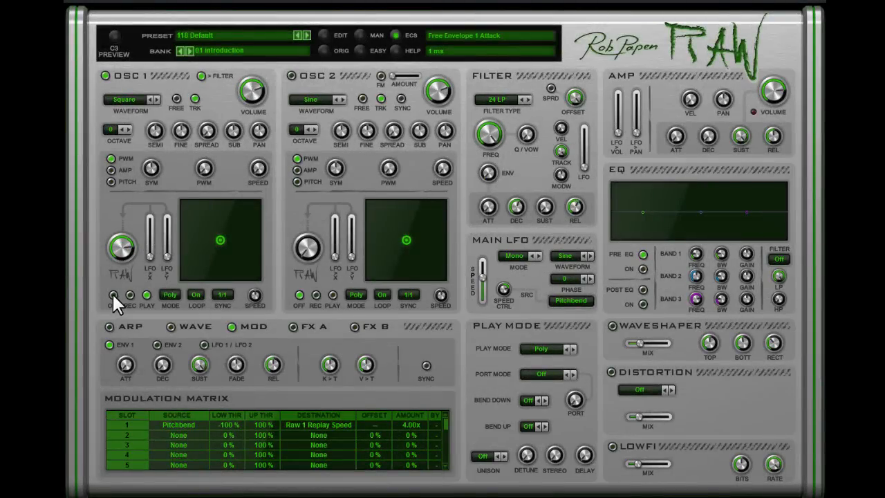
# Switch off the RAW movement playback of oscillator 1
pyautogui.click(113, 293)
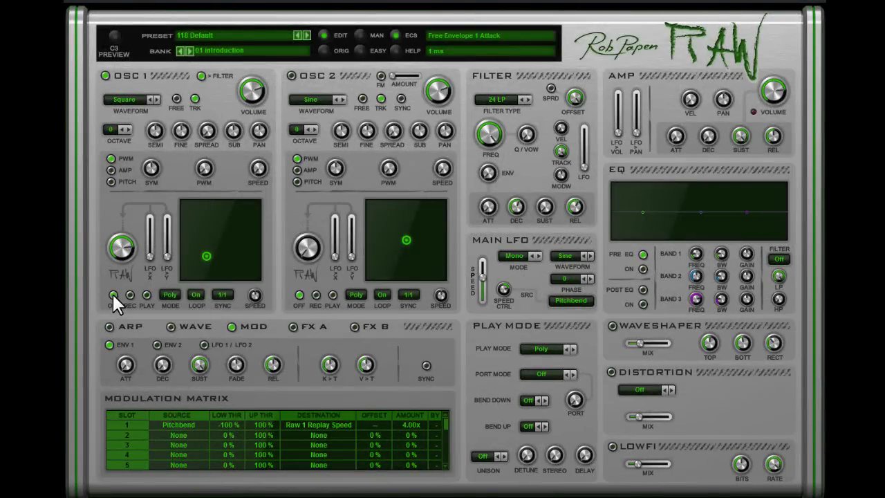
# Latch the X axis and then the Y axis of oscillator 1's RAW pad to MIDI controllers
pyautogui.rightClick(205, 245)
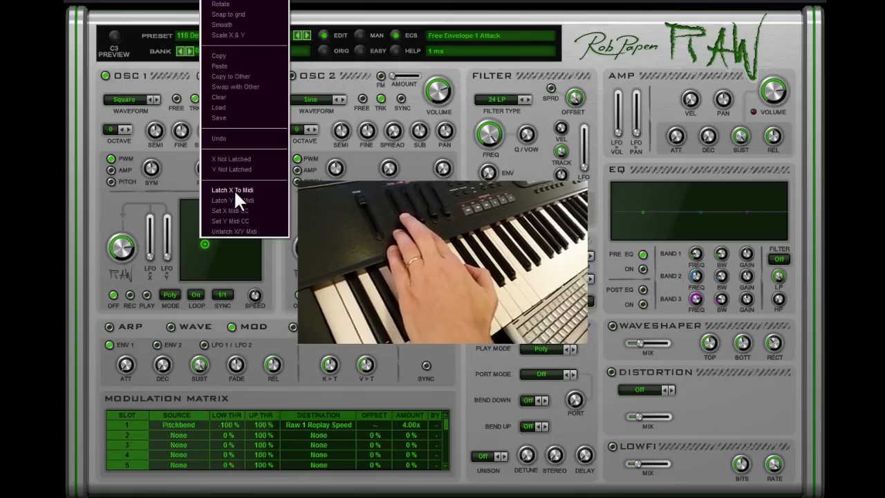
pyautogui.click(234, 190)
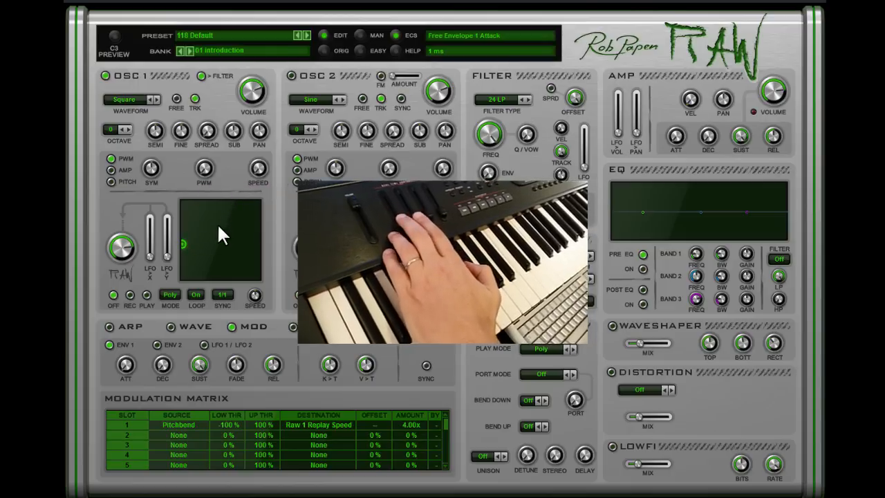
pyautogui.rightClick(202, 246)
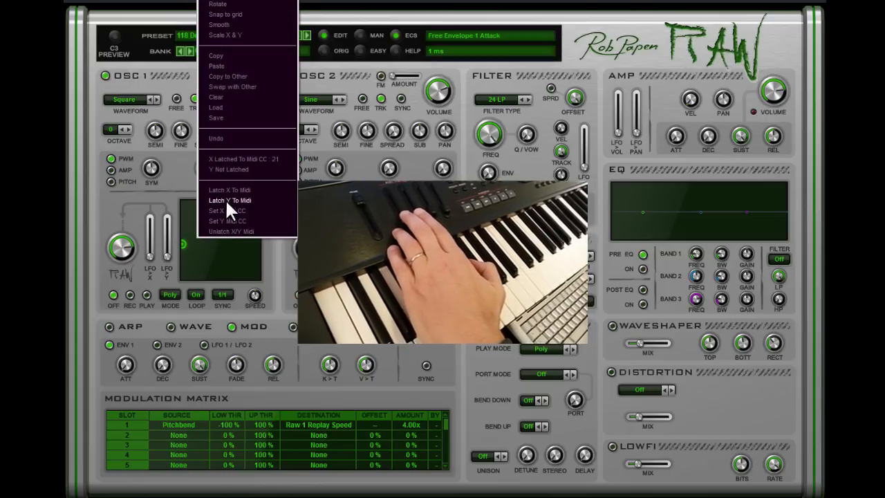
pyautogui.click(227, 200)
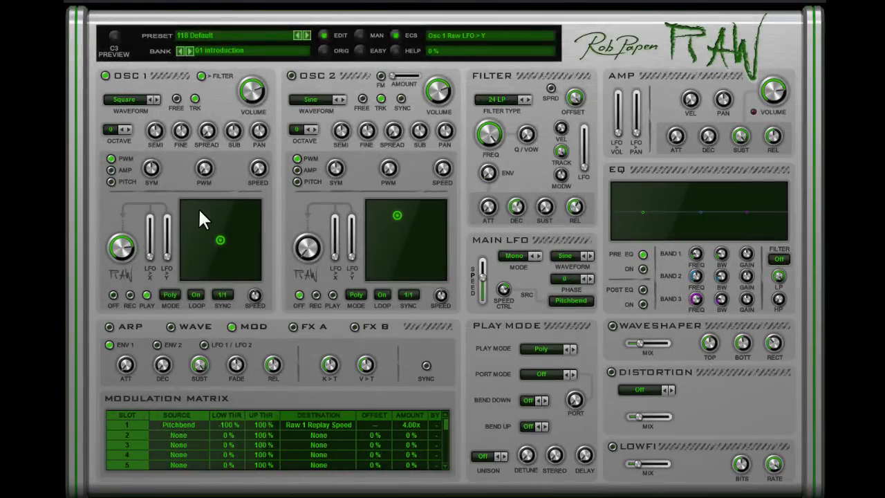
# Turn on Edit Positions for oscillator 1's RAW pad and set its movement path to a circle
pyautogui.rightClick(214, 201)
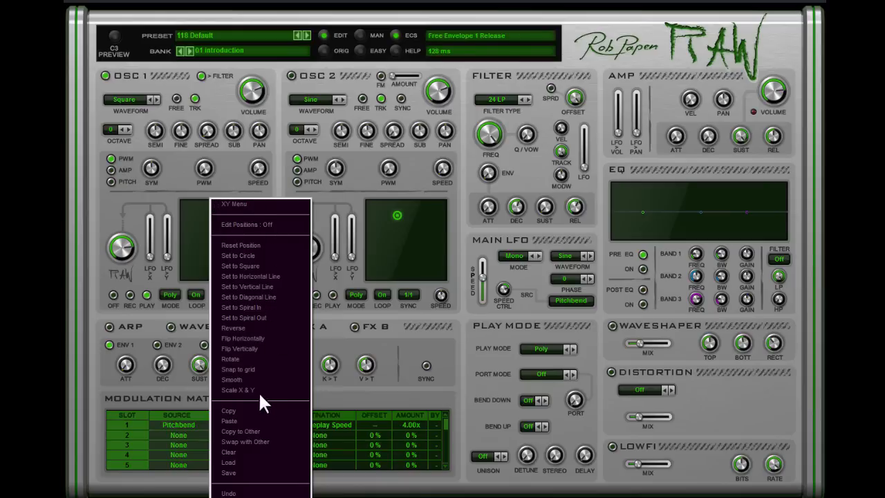
pyautogui.click(268, 226)
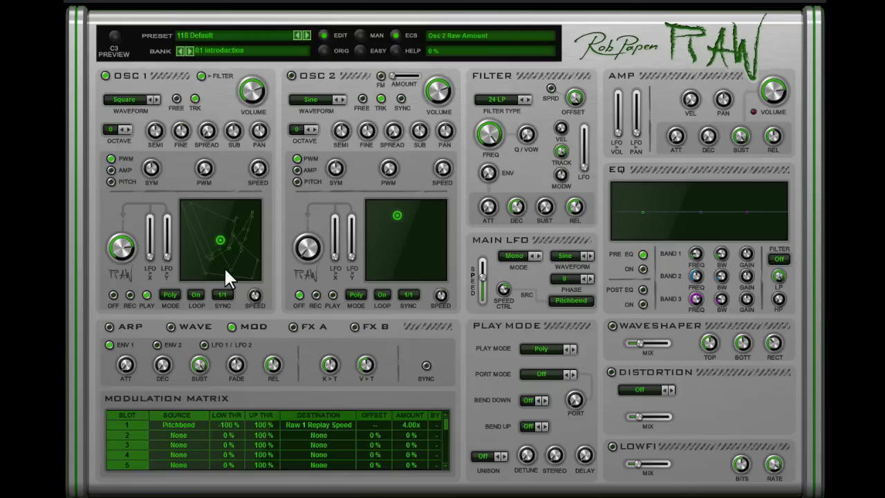
pyautogui.rightClick(221, 209)
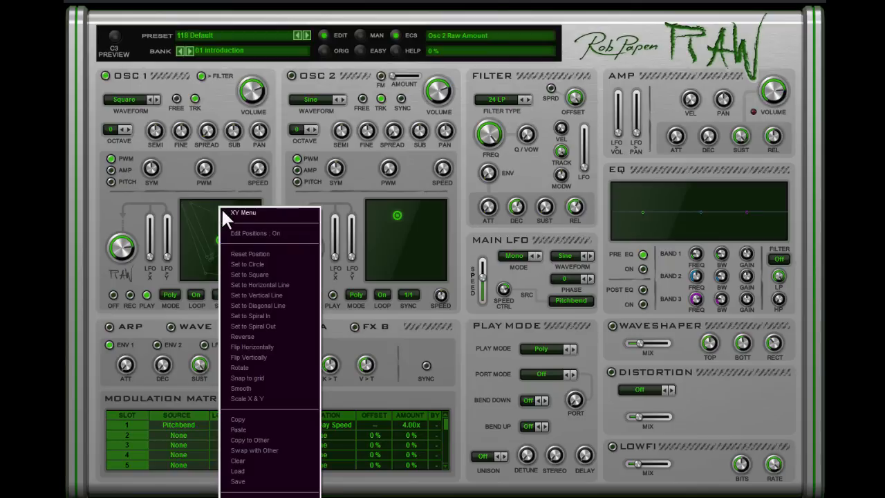
pyautogui.click(265, 265)
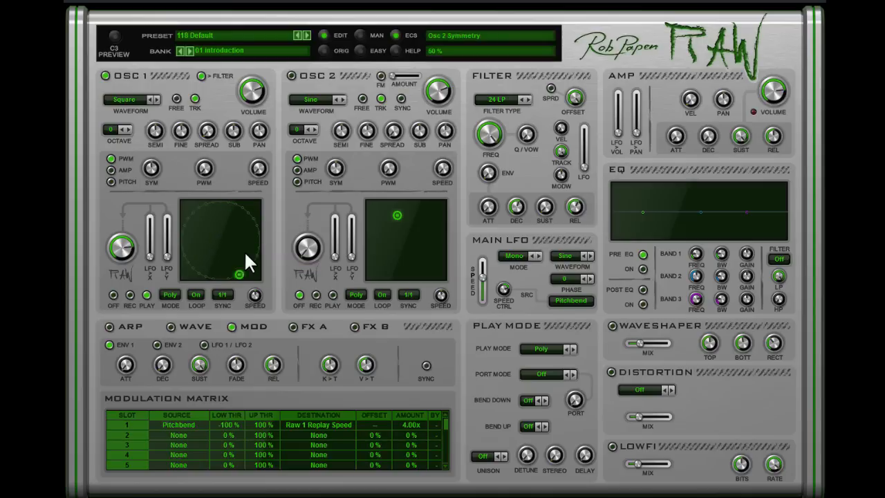
# Set the movement path of oscillator 1's RAW pad to Spiral In
pyautogui.rightClick(253, 201)
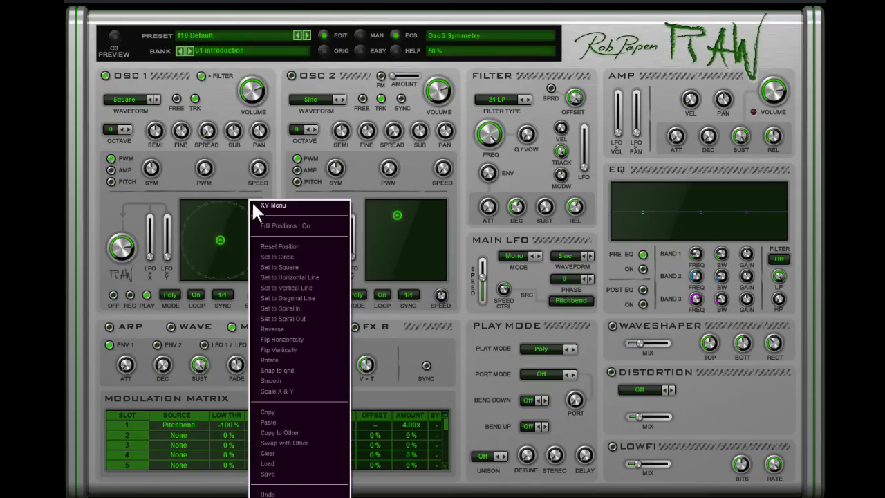
pyautogui.click(296, 308)
pyautogui.click(313, 200)
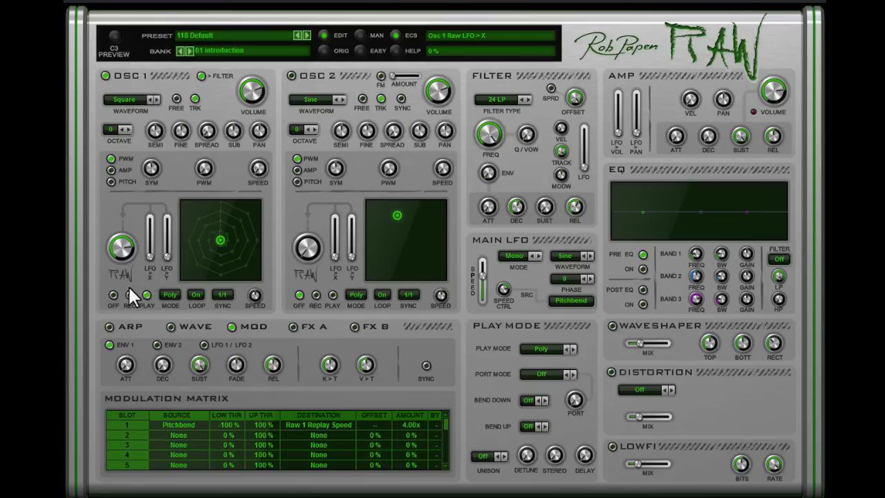
# Switch off oscillator 1's RAW movement playback and raise its LFO > X and LFO > Y amounts
pyautogui.click(114, 295)
pyautogui.moveTo(150, 258); pyautogui.dragTo(168, 239)
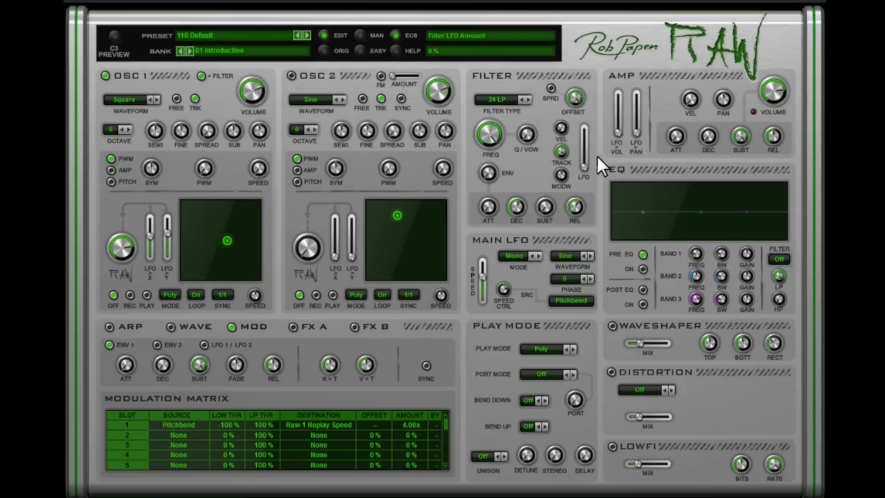
# Raise the filter's LFO amount and lower the filter frequency
pyautogui.moveTo(585, 165); pyautogui.dragTo(582, 160)
pyautogui.moveTo(493, 154); pyautogui.dragTo(521, 220)
# Raise the amp's LFO > Pan and LFO > Vol amounts
pyautogui.click(640, 134)
pyautogui.moveTo(634, 130); pyautogui.dragTo(637, 100)
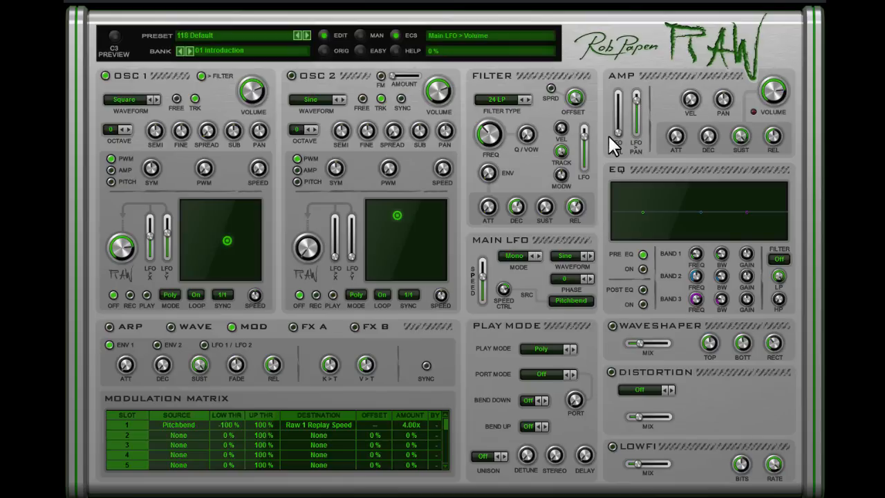
pyautogui.moveTo(617, 130); pyautogui.dragTo(617, 96)
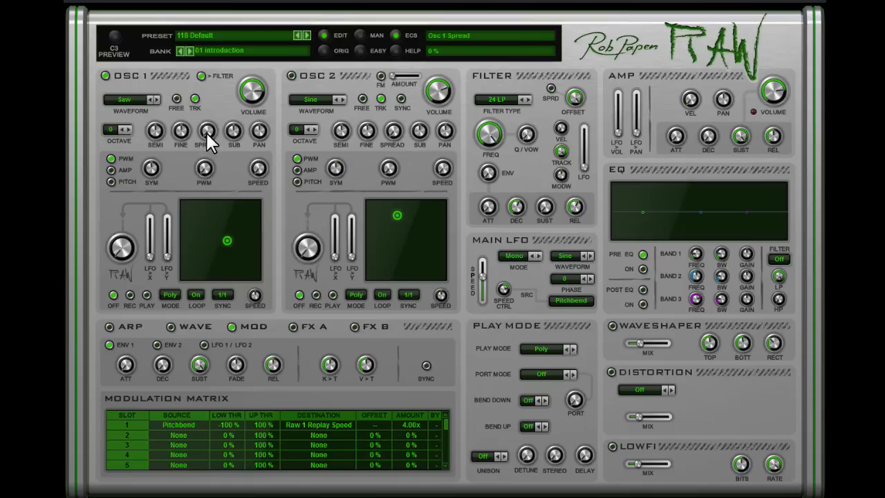
# Try out different Spread and Sub amounts on oscillator 1
pyautogui.moveTo(206, 126); pyautogui.dragTo(222, 176)
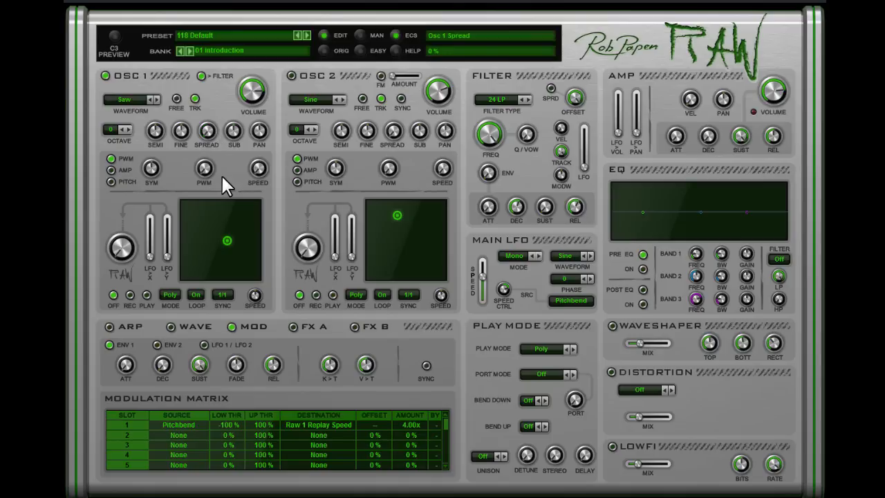
pyautogui.click(233, 132)
pyautogui.moveTo(238, 155); pyautogui.dragTo(245, 191)
pyautogui.moveTo(256, 202); pyautogui.dragTo(233, 131)
pyautogui.moveTo(231, 94); pyautogui.dragTo(237, 67)
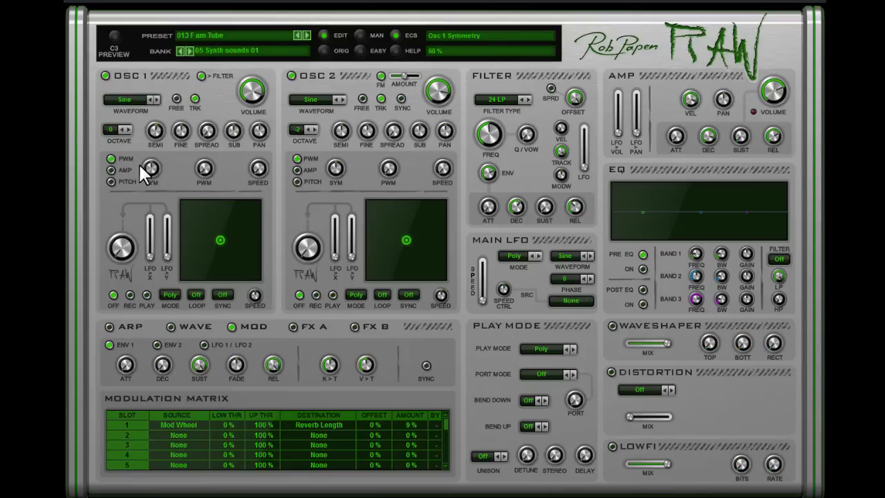
# Show oscillator 1's pitch envelope controls, followed by its amp envelope controls
pyautogui.click(111, 182)
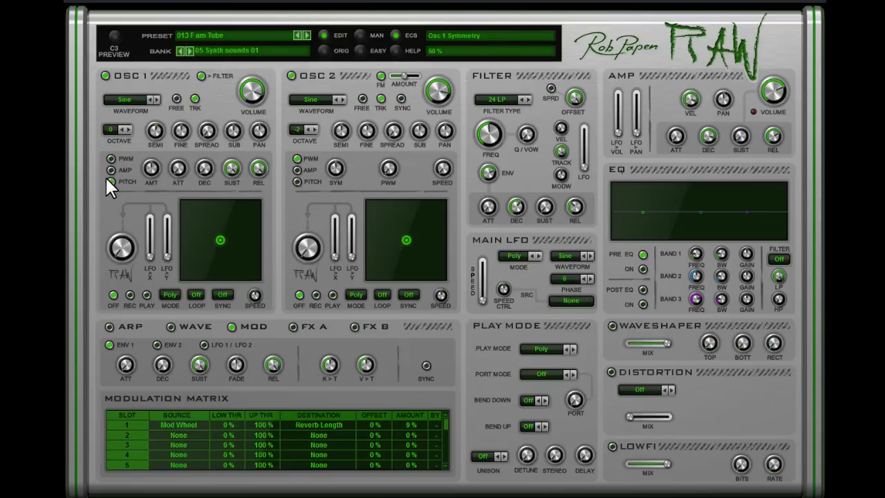
pyautogui.click(111, 170)
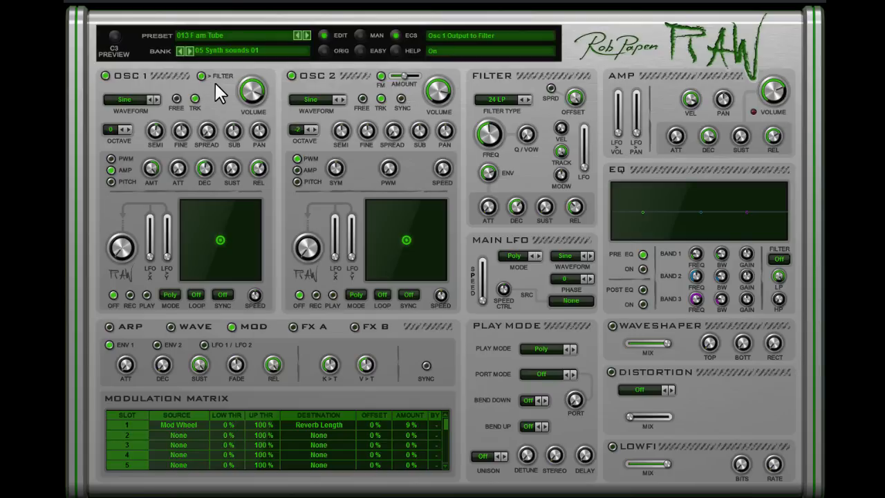
# Switch off oscillator 2's FM and adjust the decay of oscillator 1's amp envelope
pyautogui.click(382, 75)
pyautogui.moveTo(201, 165); pyautogui.dragTo(218, 161)
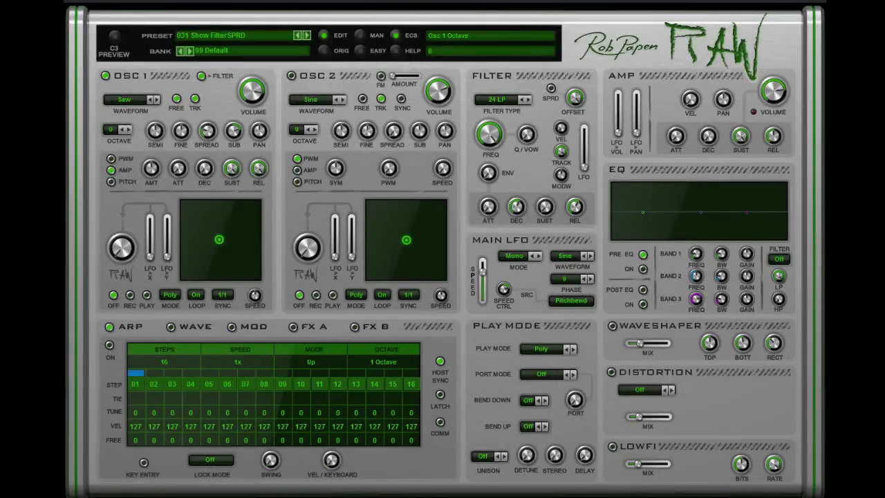
# Choose the 24dB LowPass filter type and adjust the filter's frequency and LFO amount
pyautogui.click(493, 99)
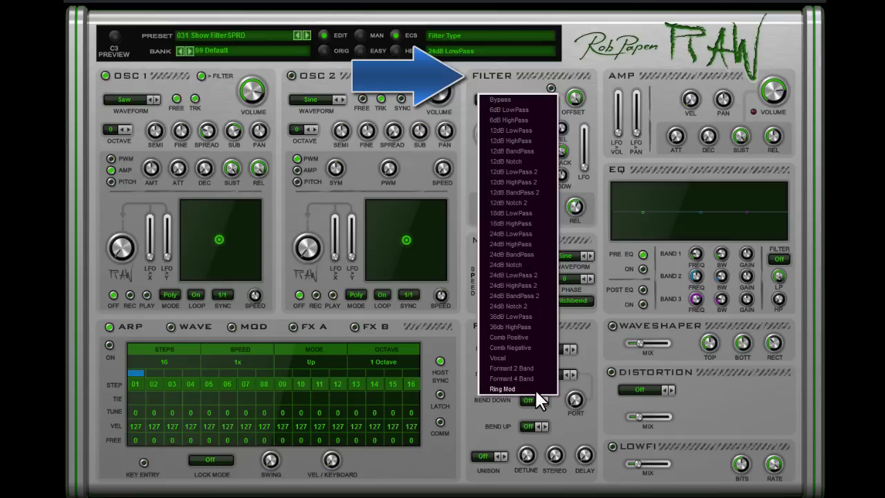
pyautogui.click(522, 235)
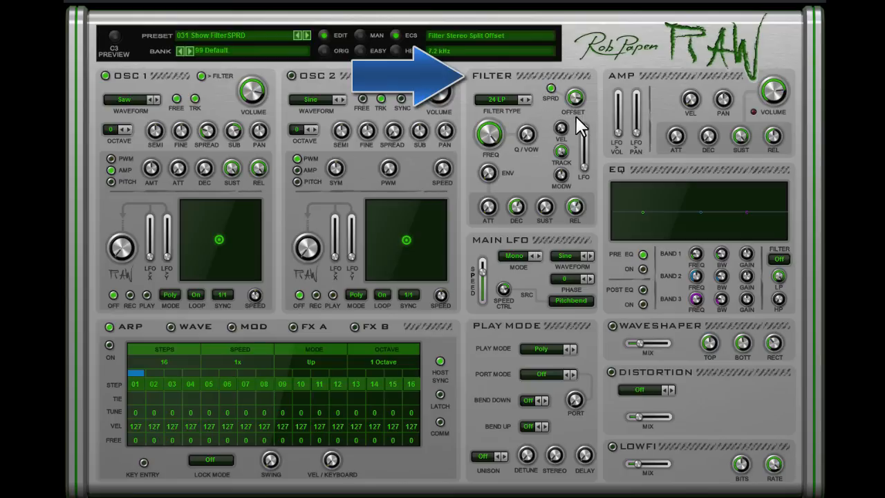
pyautogui.moveTo(494, 143); pyautogui.dragTo(504, 170)
pyautogui.moveTo(580, 167)
pyautogui.mouseDown()
pyautogui.moveTo(583, 151)
pyautogui.moveTo(586, 179)
pyautogui.mouseUp()
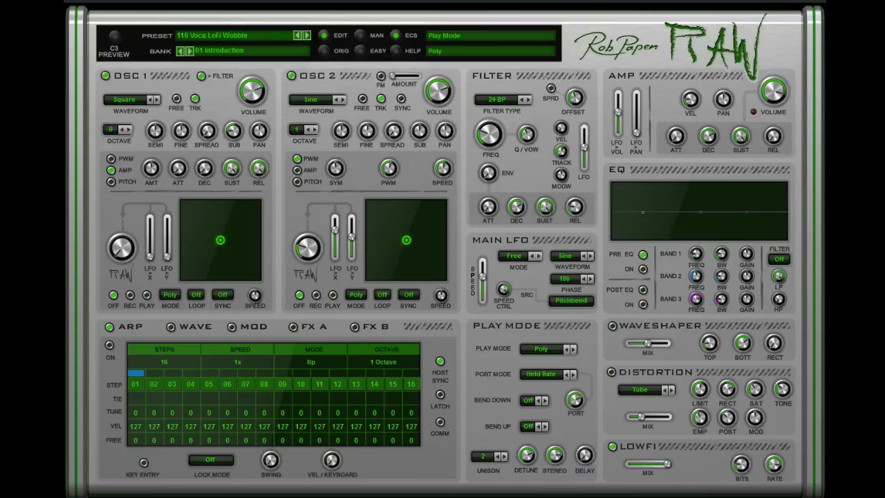
# Try the sound with the LowFi effect switched off
pyautogui.click(612, 447)
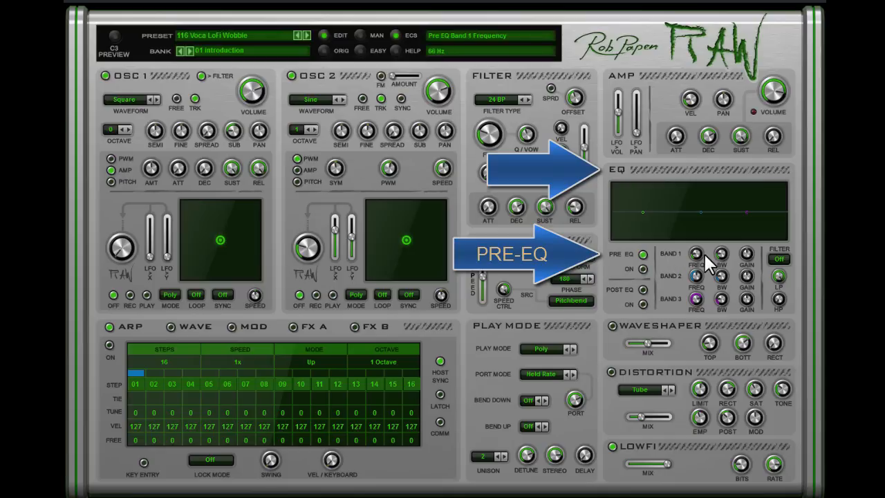
# Boost bands 1 and 3 and cut band 2 in the Pre EQ, leaving its filter mode at Off
pyautogui.moveTo(750, 214); pyautogui.dragTo(756, 200)
pyautogui.click(783, 255)
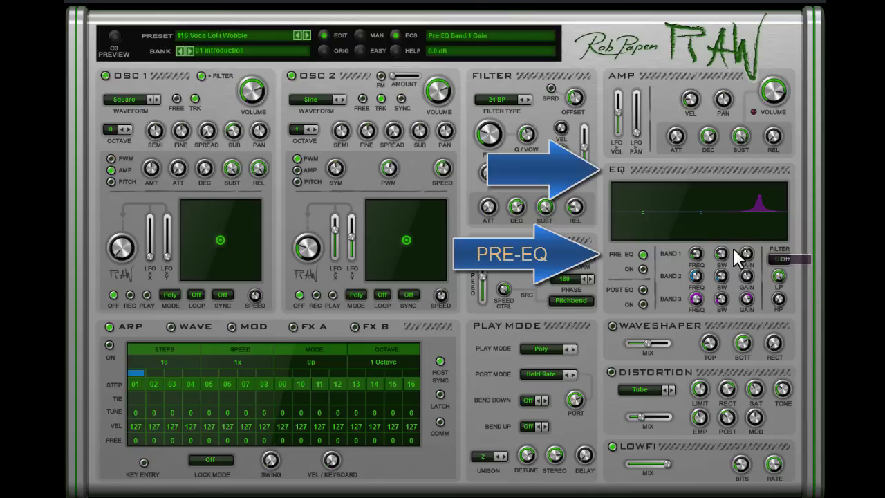
pyautogui.moveTo(699, 231); pyautogui.dragTo(627, 190)
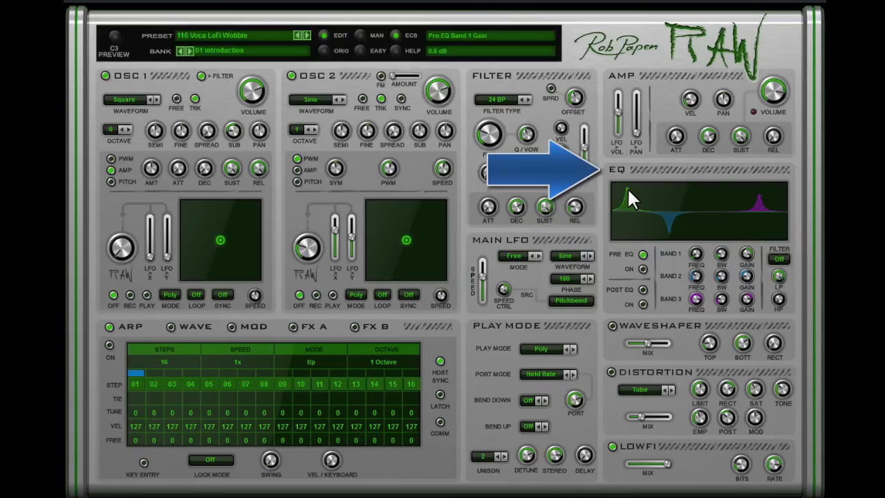
# Boost bands 2 and 3 in the Post EQ, and set its filter mode to HP with an adjusted cutoff
pyautogui.click(642, 290)
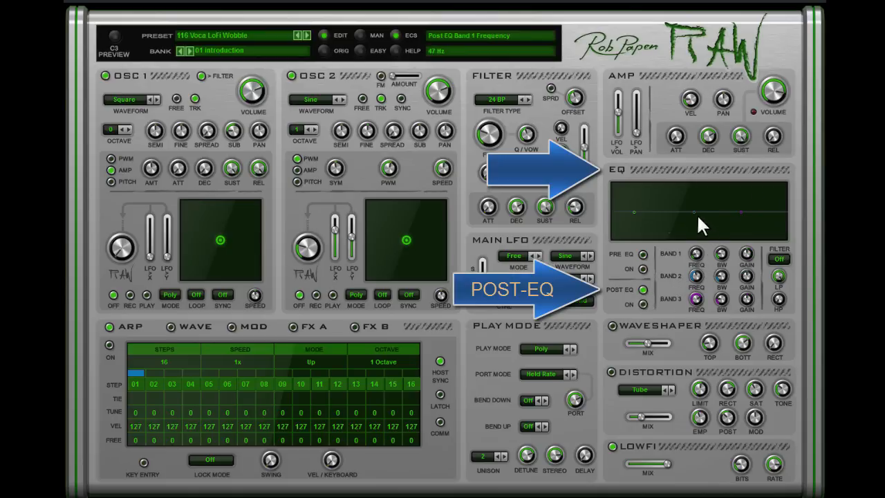
pyautogui.moveTo(698, 217); pyautogui.dragTo(756, 196)
pyautogui.click(777, 257)
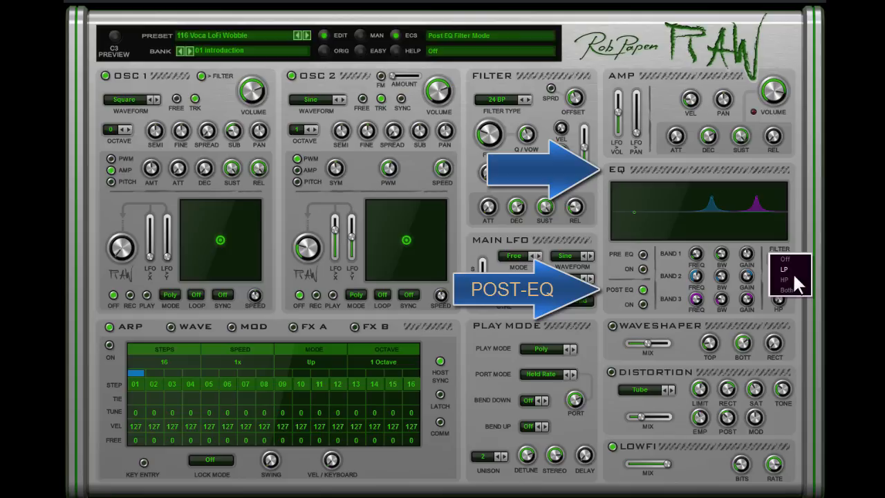
pyautogui.click(788, 279)
pyautogui.moveTo(786, 313); pyautogui.dragTo(778, 292)
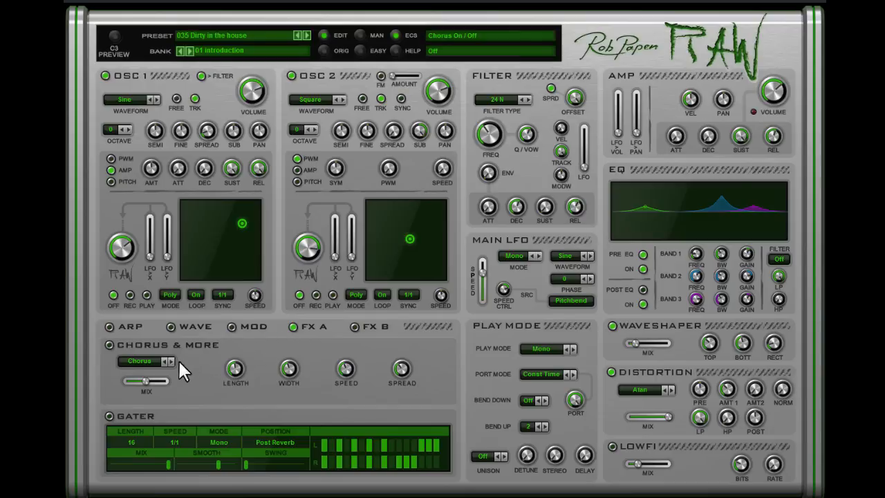
# Set the Chorus & More effect to Phaser and the Gater position to Pre Delay
pyautogui.click(147, 360)
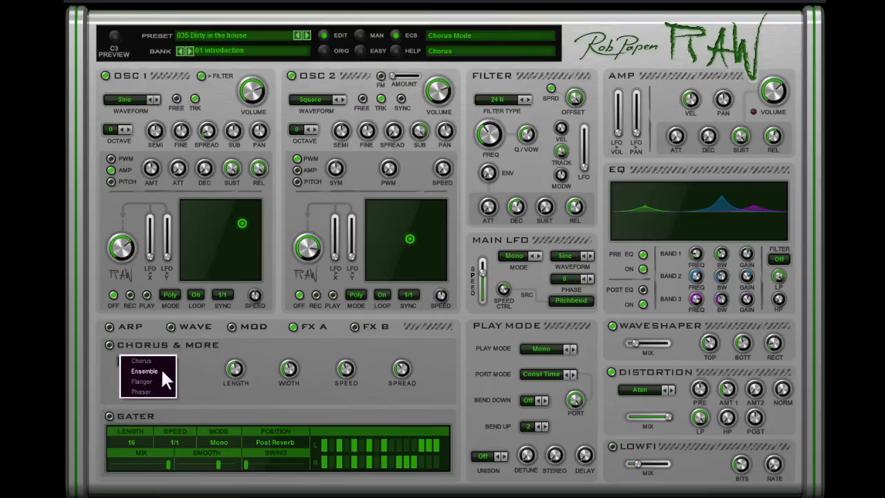
pyautogui.click(163, 392)
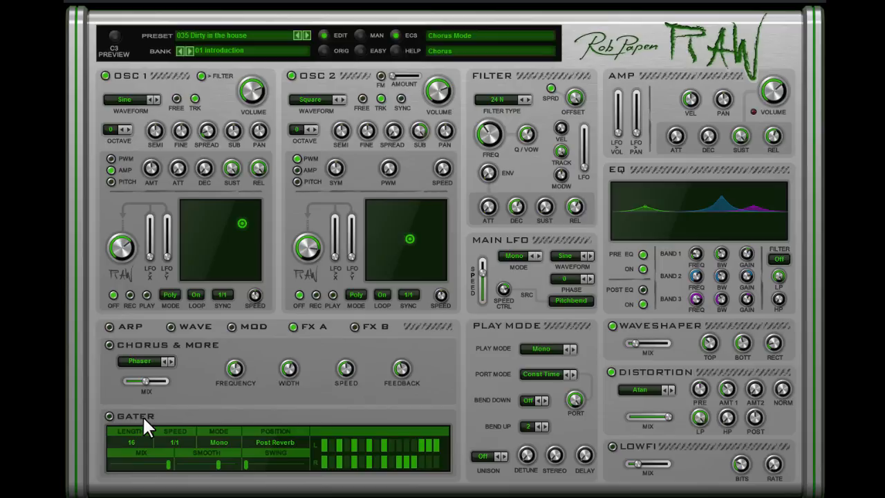
pyautogui.click(289, 441)
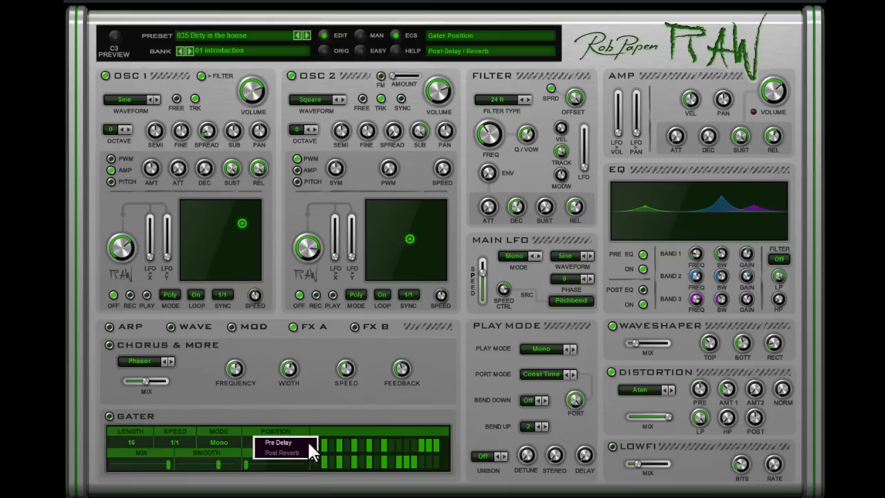
pyautogui.click(307, 441)
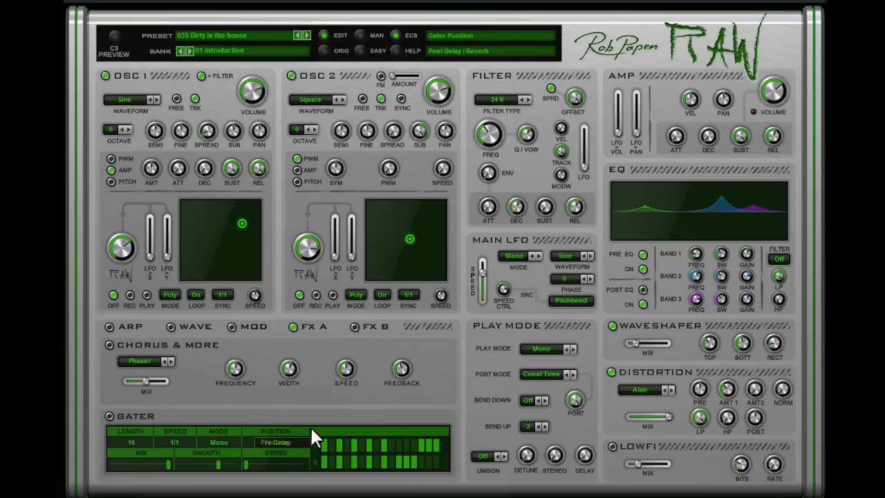
# Show the FX B effects and lower the reverb mix
pyautogui.click(354, 325)
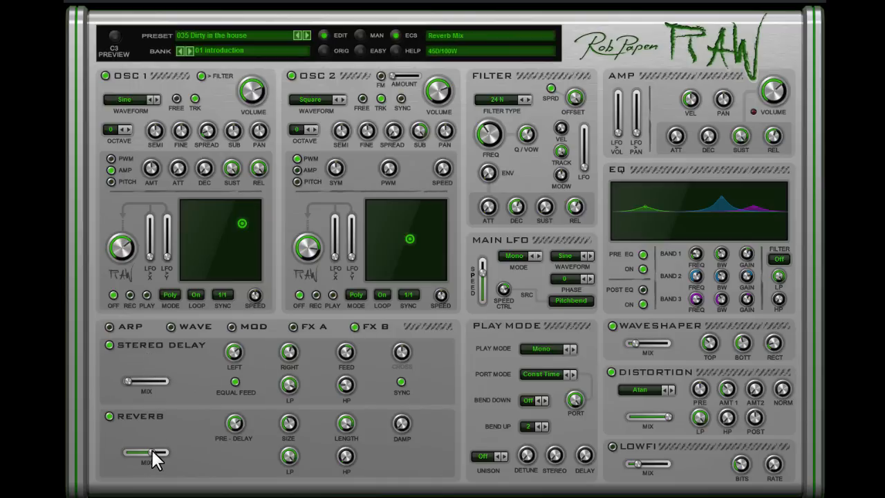
pyautogui.moveTo(150, 451); pyautogui.dragTo(122, 452)
pyautogui.moveTo(128, 453); pyautogui.dragTo(132, 452)
# View the section commands available for the stereo delay and for oscillator 2
pyautogui.click(131, 342)
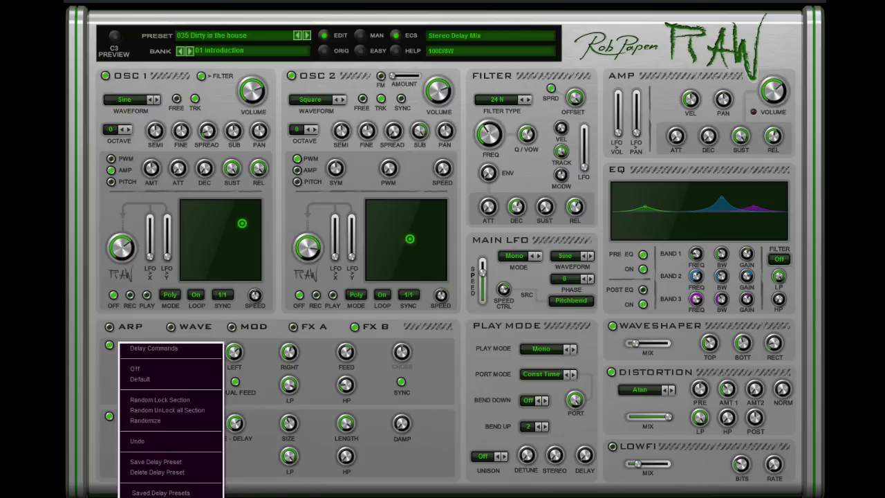
pyautogui.click(139, 378)
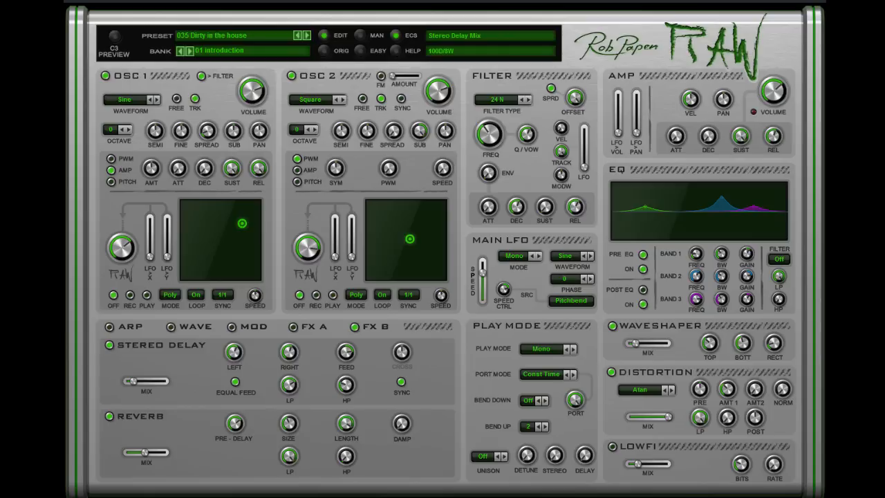
pyautogui.click(315, 83)
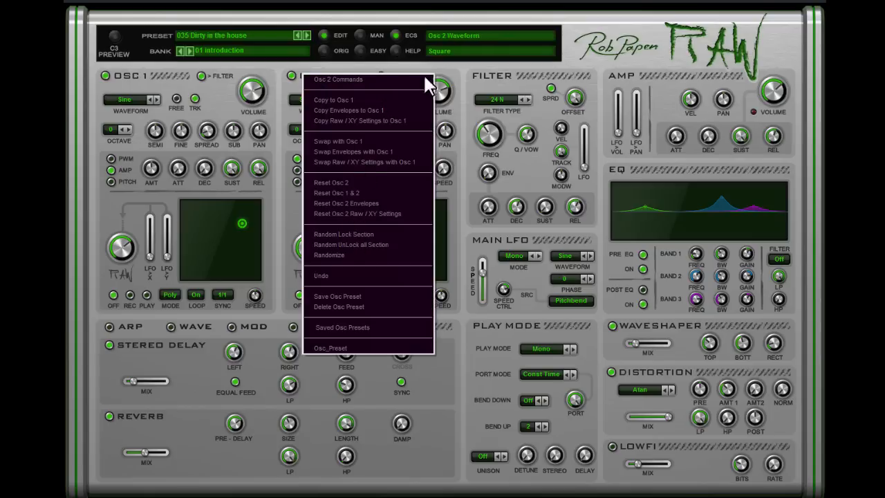
# View the section commands available for the filter and for the EQ
pyautogui.click(494, 72)
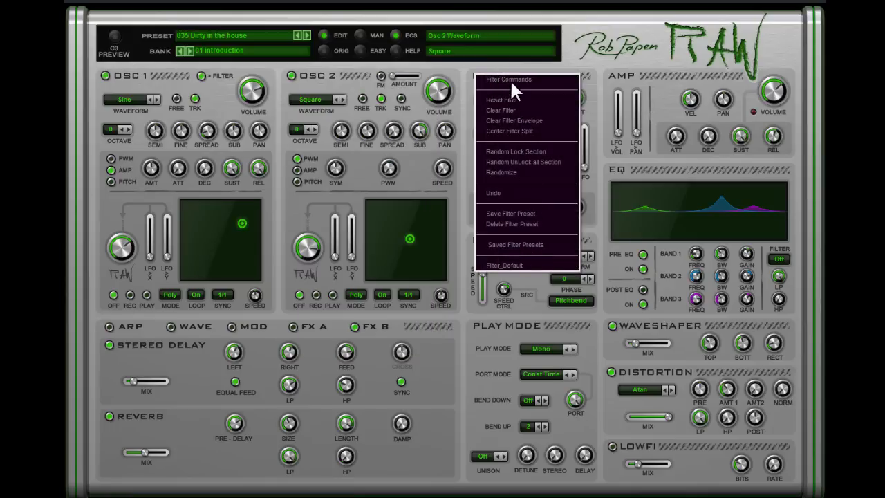
pyautogui.click(616, 169)
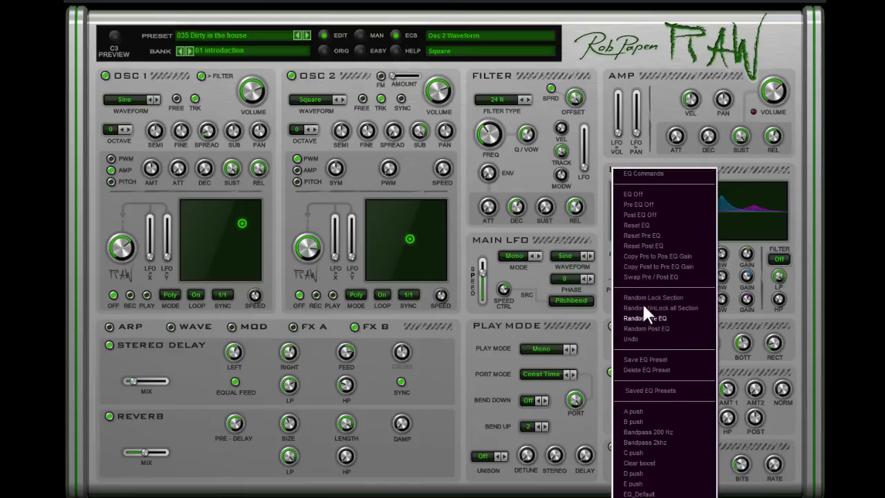
pyautogui.click(723, 171)
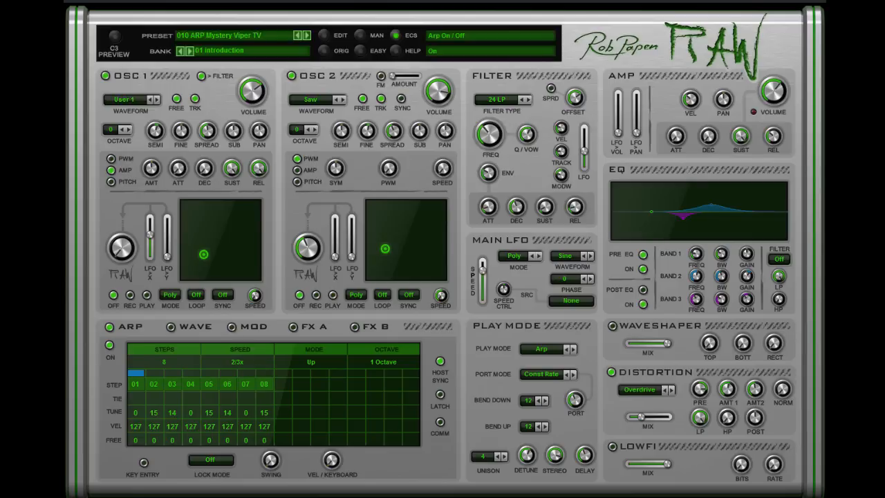
# Show the wave editor, load the preset 011 UserWave LFO Fun, and view both of its user waves
pyautogui.click(170, 327)
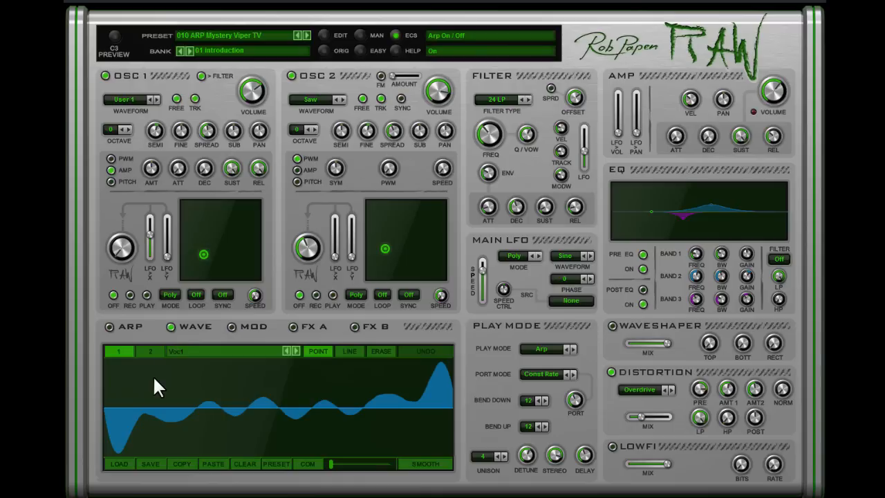
pyautogui.click(306, 34)
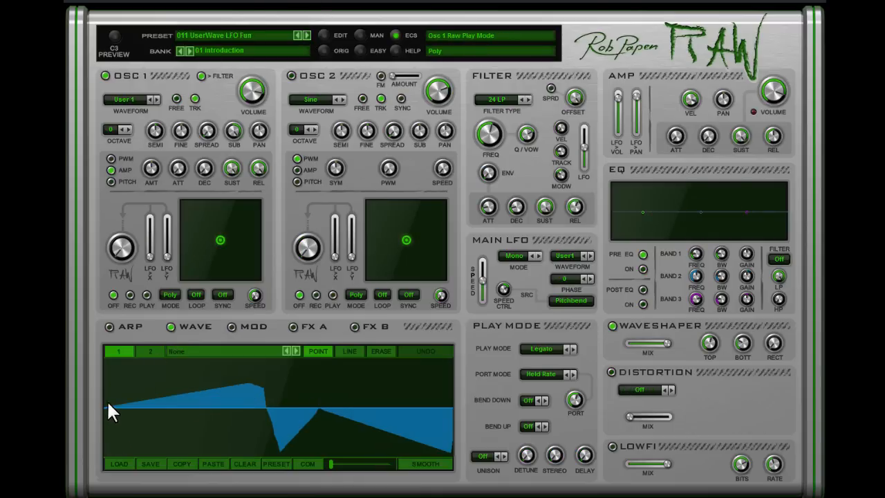
pyautogui.click(148, 352)
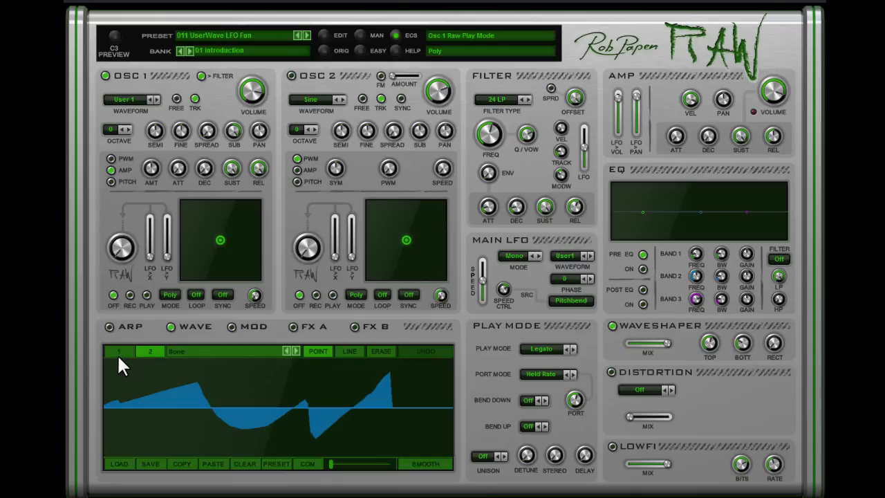
pyautogui.click(119, 351)
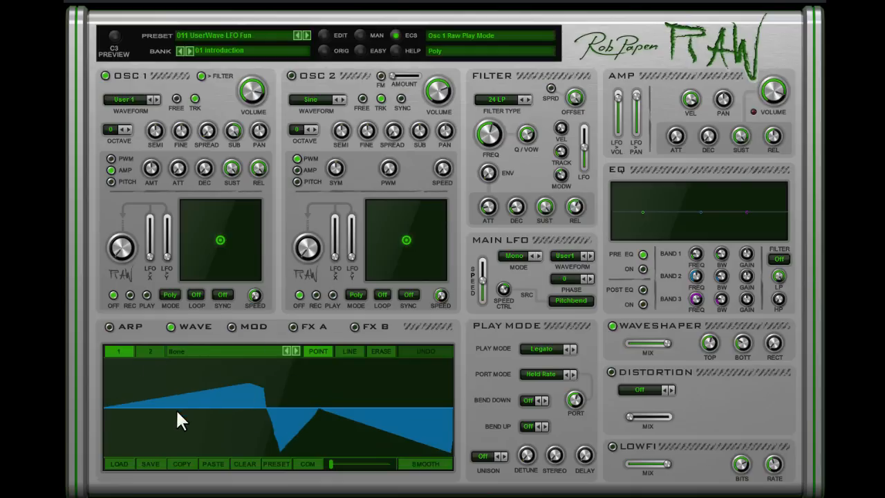
# Draw a freehand shape across user wave 1, and reshape its peaks and dips with straight lines
pyautogui.moveTo(185, 395)
pyautogui.mouseDown()
pyautogui.moveTo(256, 429)
pyautogui.moveTo(340, 432)
pyautogui.moveTo(417, 380)
pyautogui.mouseUp()
pyautogui.click(342, 349)
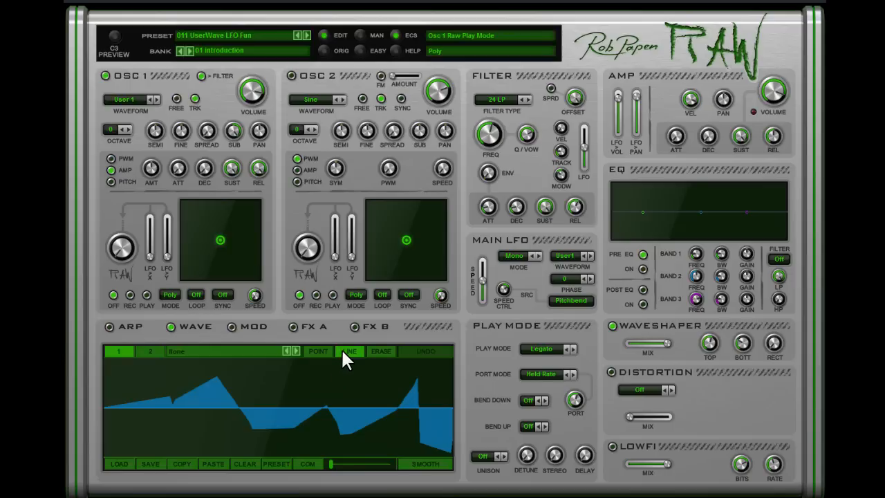
pyautogui.moveTo(218, 377)
pyautogui.mouseDown()
pyautogui.moveTo(313, 359)
pyautogui.moveTo(372, 444)
pyautogui.moveTo(369, 433)
pyautogui.mouseUp()
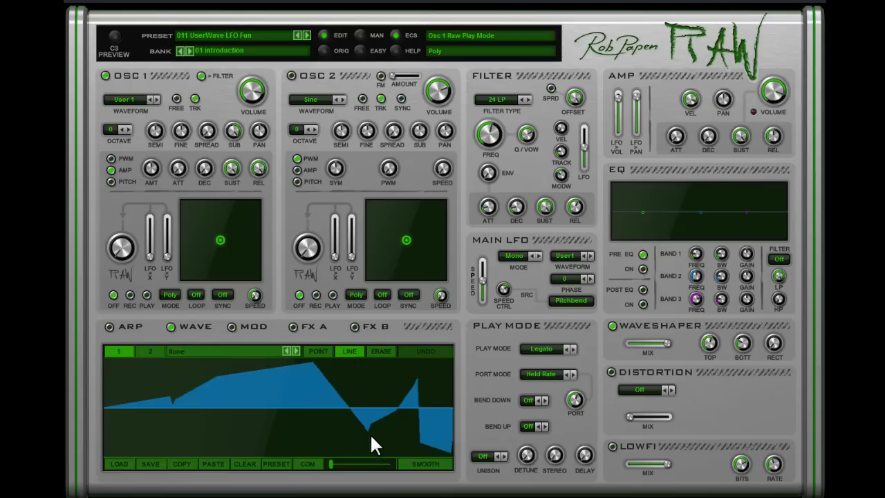
pyautogui.moveTo(421, 403); pyautogui.dragTo(431, 393)
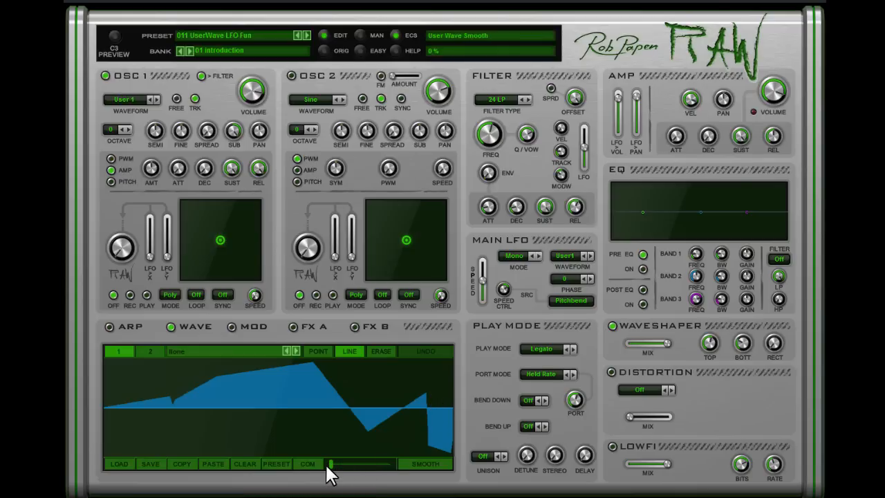
# Smooth user wave 1 and look through the preset waveform categories down to the User Waves
pyautogui.moveTo(334, 462)
pyautogui.mouseDown()
pyautogui.moveTo(418, 460)
pyautogui.moveTo(366, 463)
pyautogui.moveTo(417, 480)
pyautogui.moveTo(415, 468)
pyautogui.mouseUp()
pyautogui.click(199, 354)
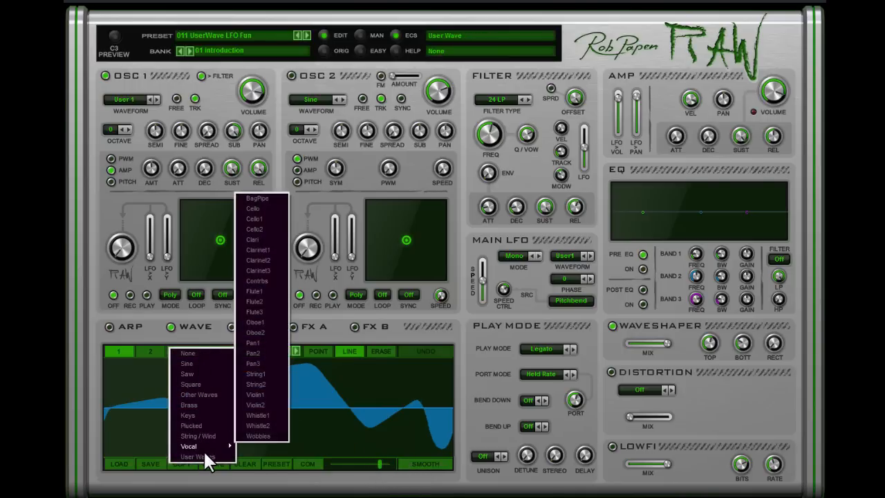
pyautogui.moveTo(202, 454)
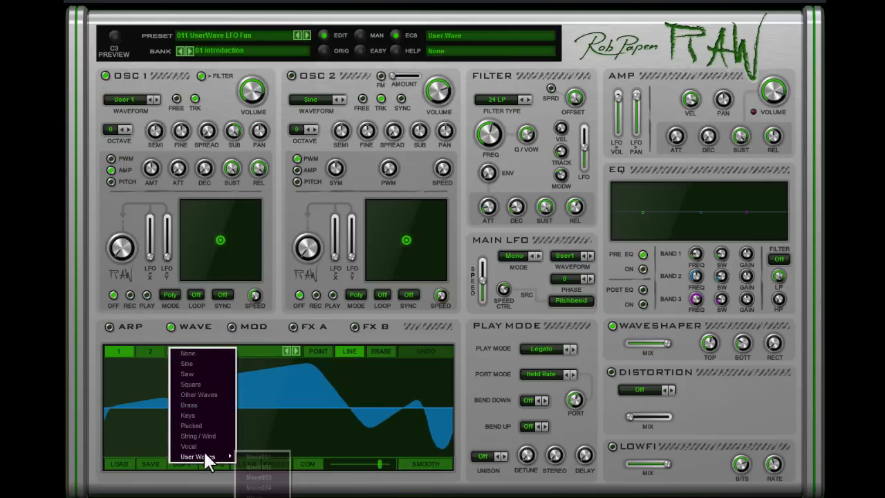
pyautogui.click(258, 456)
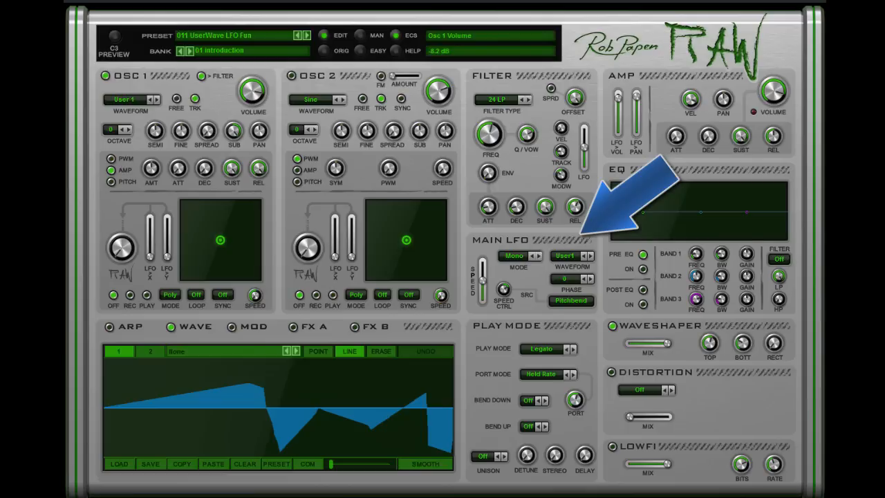
# View the waveform choices for the main LFO and keep User1 as its waveform
pyautogui.click(574, 253)
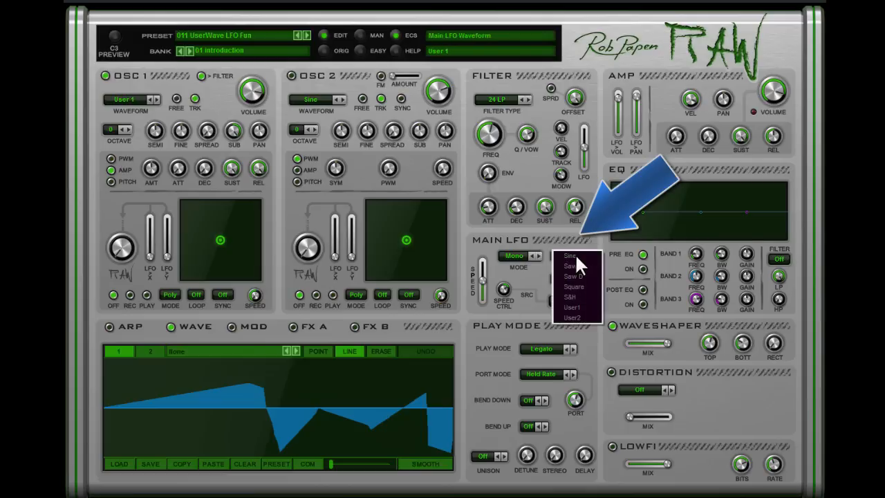
pyautogui.click(580, 313)
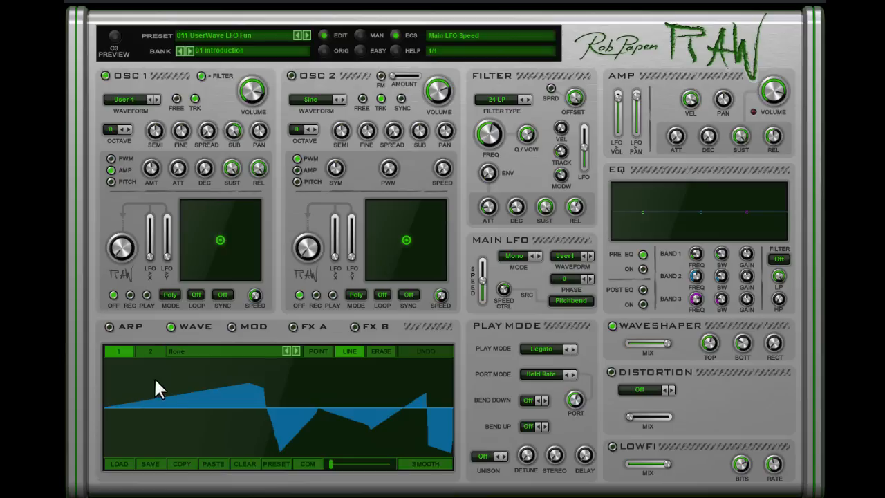
# Show a 1/8 grid in the wave editor, turn on Snap To Grid, and redraw user wave 1 with straight lines
pyautogui.rightClick(213, 373)
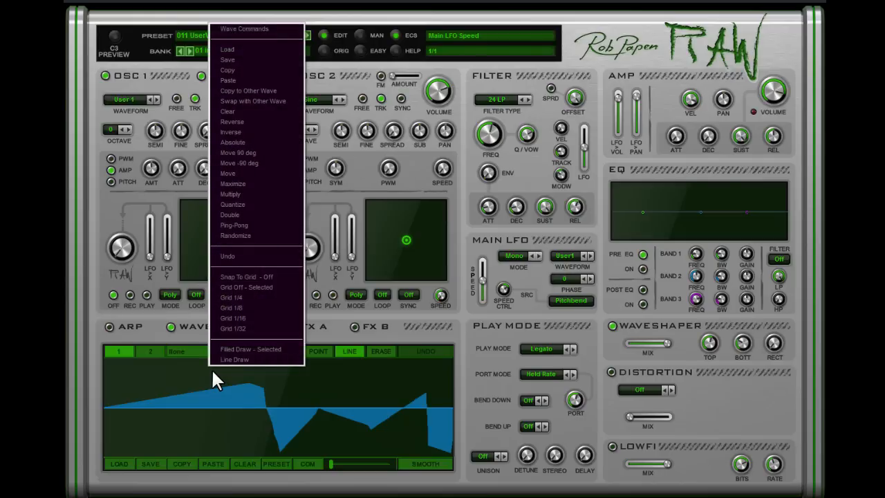
pyautogui.click(260, 308)
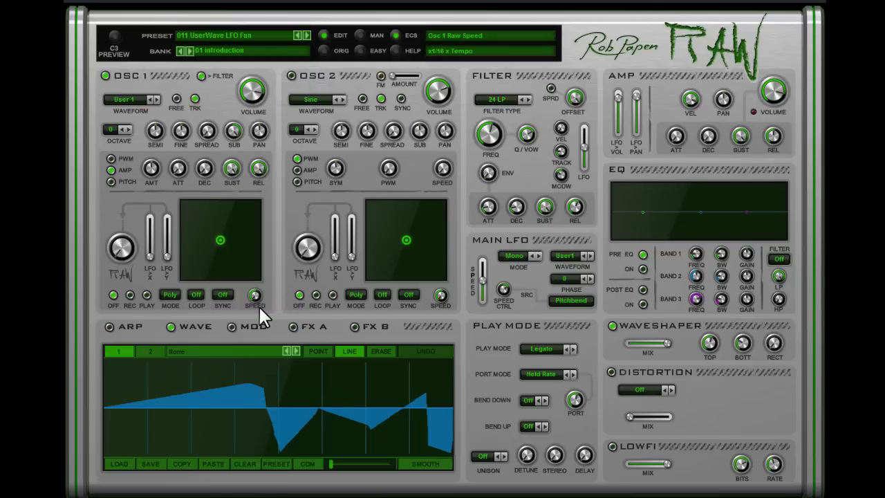
pyautogui.rightClick(259, 370)
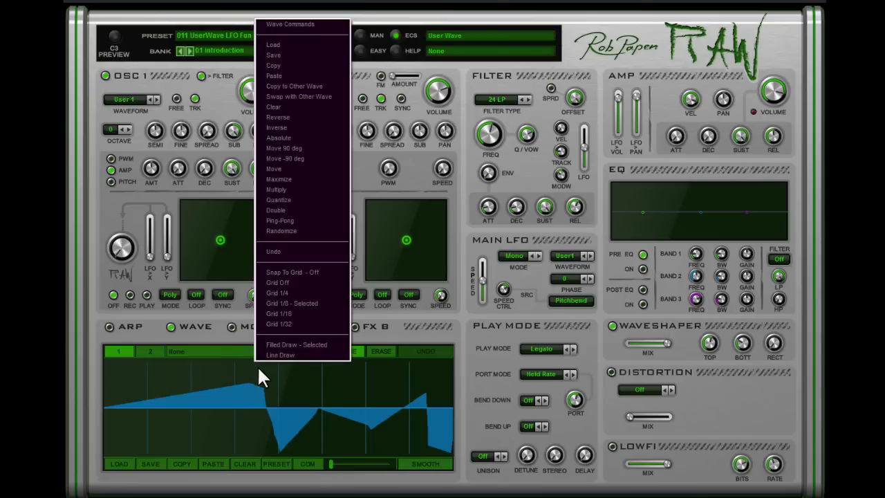
pyautogui.click(317, 271)
pyautogui.moveTo(105, 406)
pyautogui.mouseDown()
pyautogui.moveTo(148, 361)
pyautogui.moveTo(258, 415)
pyautogui.moveTo(289, 454)
pyautogui.moveTo(292, 479)
pyautogui.mouseUp()
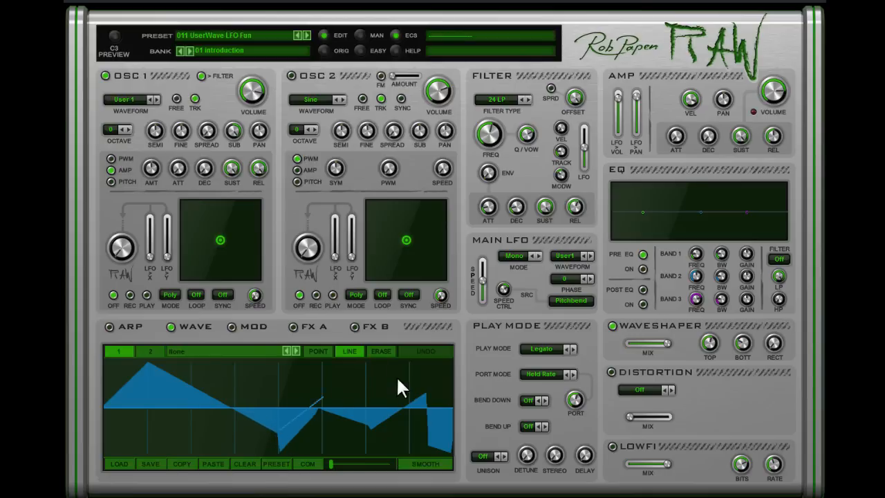
pyautogui.moveTo(396, 375); pyautogui.dragTo(451, 354)
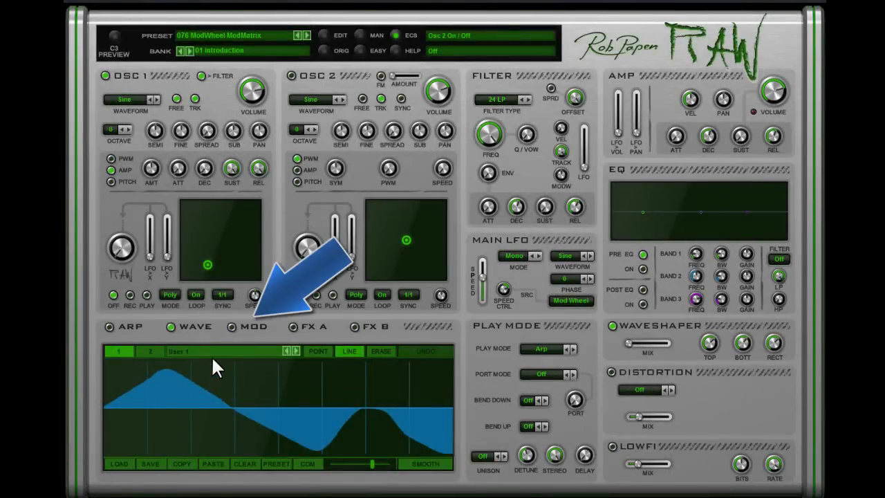
# Show the modulation section with its envelopes, LFOs and modulation matrix
pyautogui.click(231, 327)
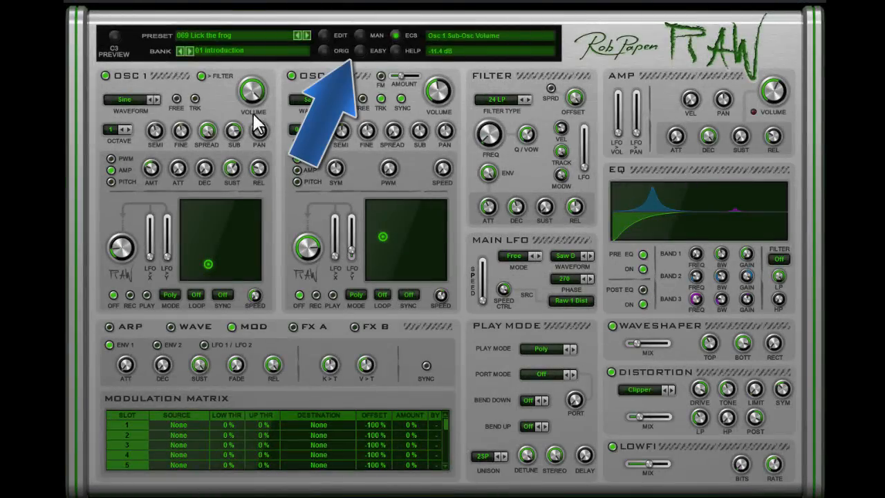
# Switch to the Easy page, tweak the filter frequency and slightly raise the reverb mix
pyautogui.click(359, 52)
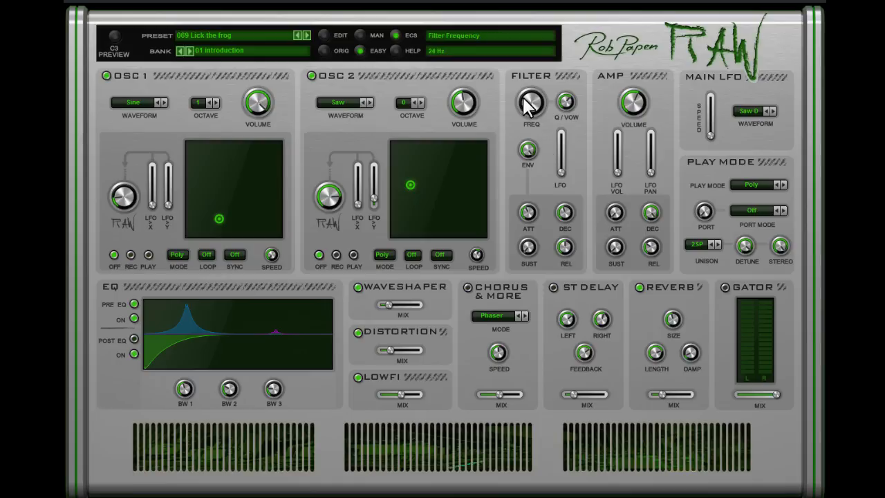
pyautogui.moveTo(530, 97); pyautogui.dragTo(536, 100)
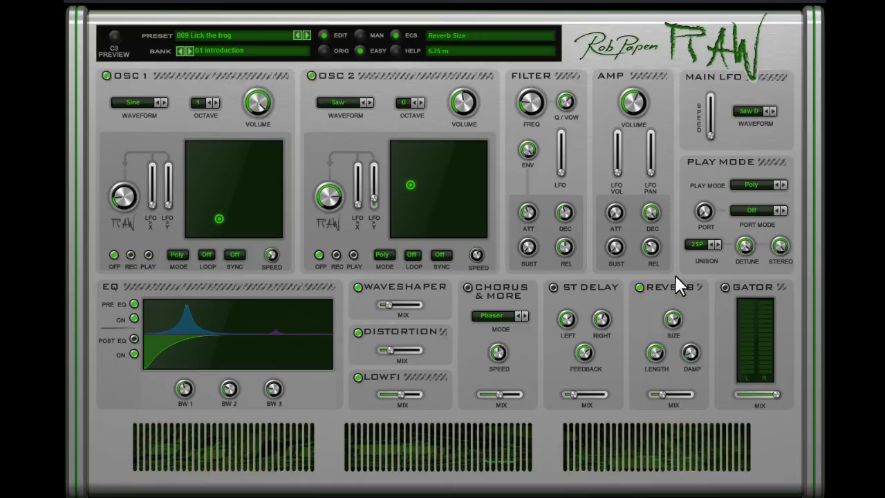
pyautogui.moveTo(662, 388); pyautogui.dragTo(670, 389)
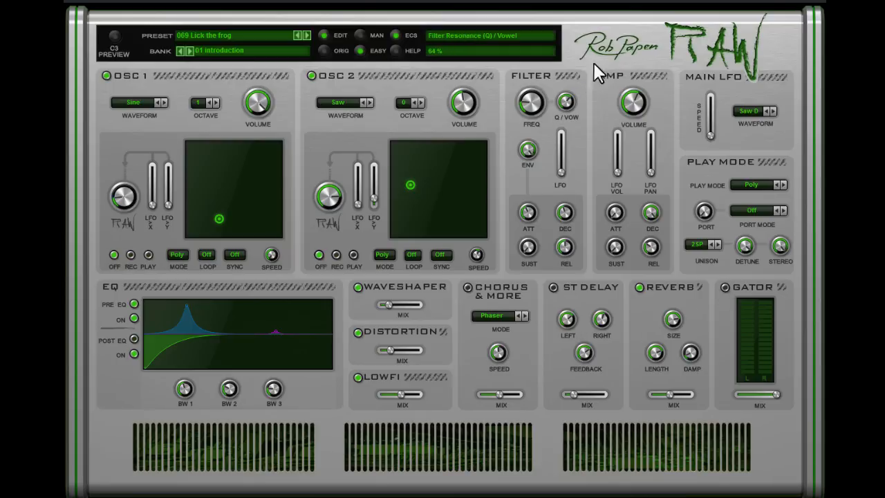
# View the back panel with its credits, info and global controls, and return to the full edit page
pyautogui.click(714, 47)
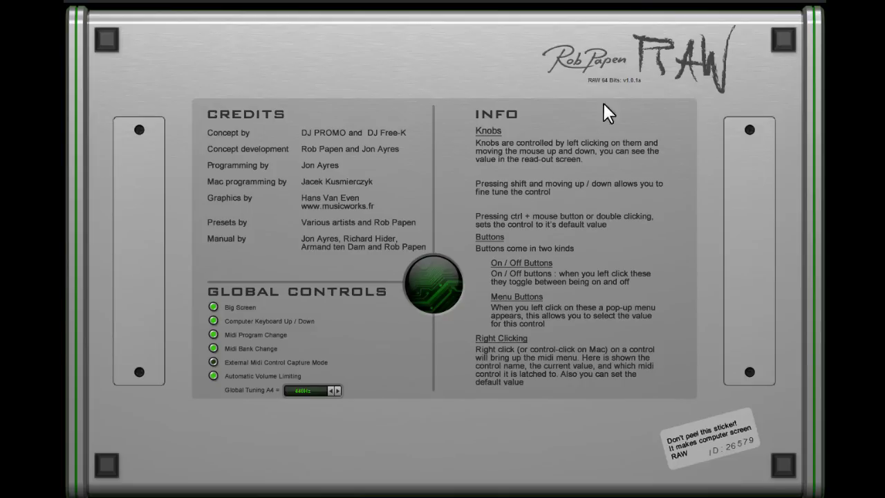
pyautogui.click(655, 66)
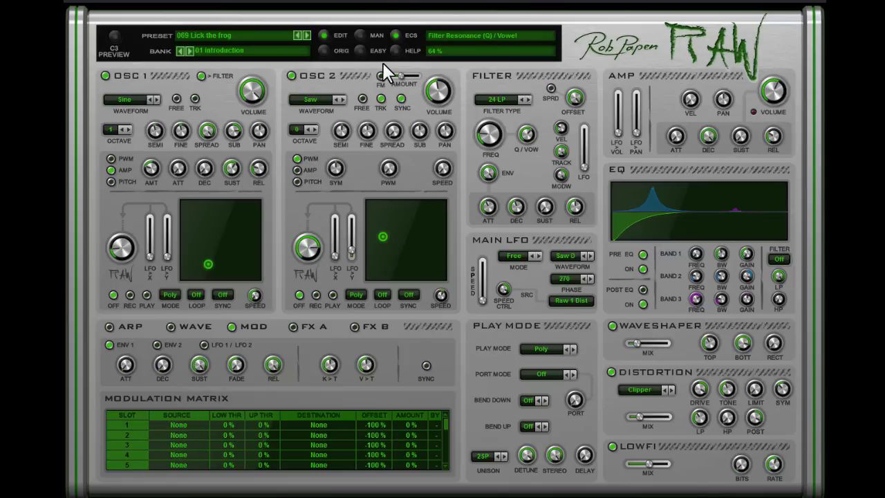
# Open the preset manager and look through the list of banks to its end
pyautogui.click(360, 34)
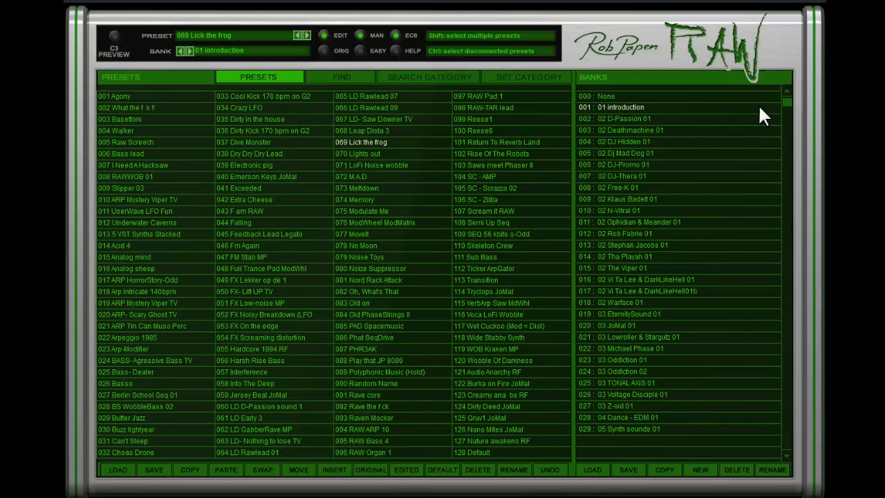
pyautogui.moveTo(789, 106); pyautogui.dragTo(799, 132)
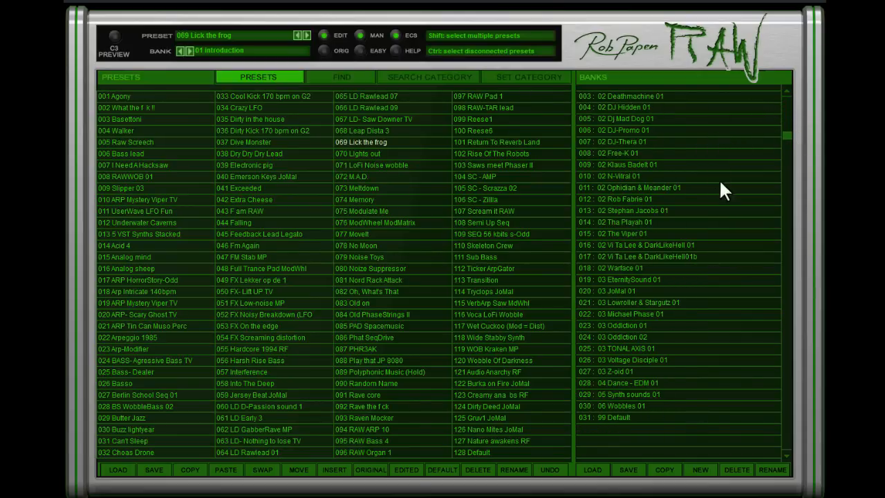